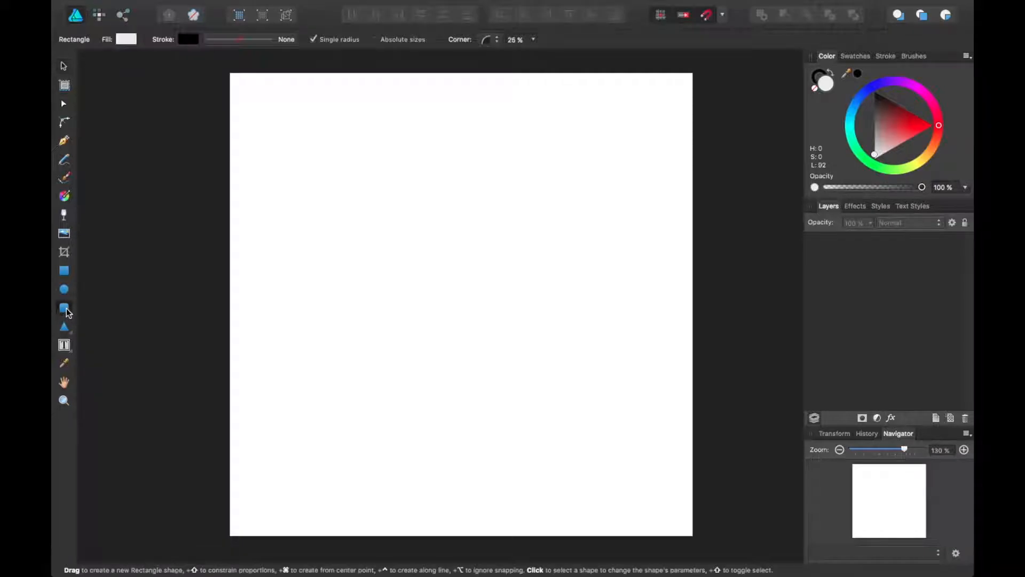
- Draw a light grey rounded square on the page and reduce its corner radius to about 13 %
{"action": "left_click_drag", "start_coordinate": [355, 156], "coordinate": [513, 382]}
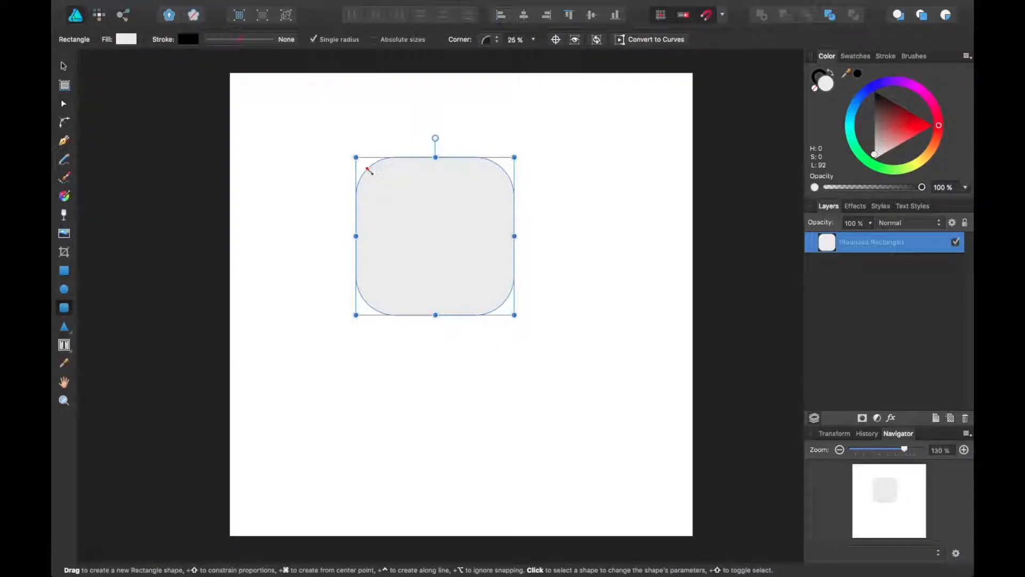
{"action": "left_click_drag", "start_coordinate": [367, 169], "coordinate": [365, 164]}
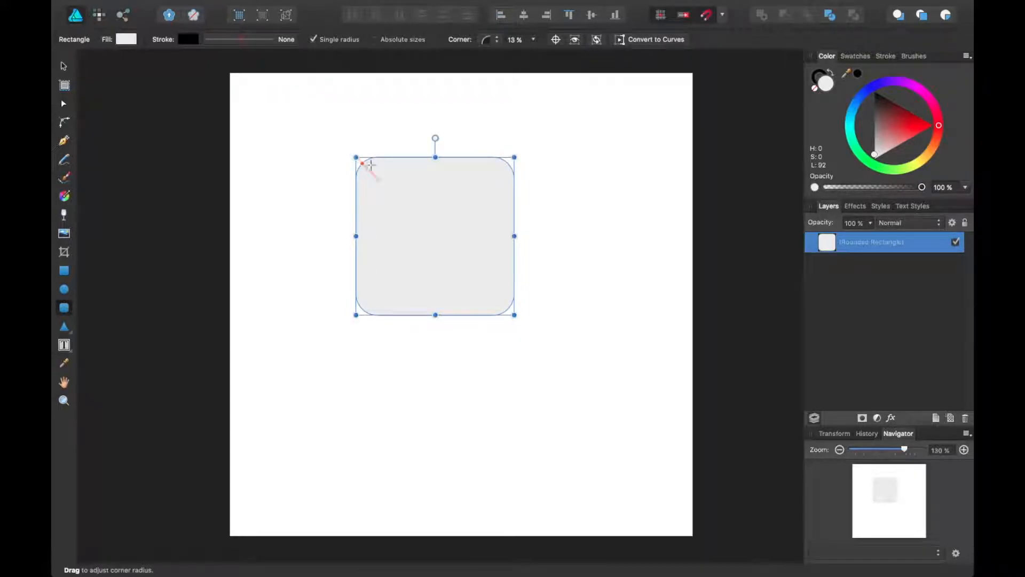
{"action": "left_click", "coordinate": [533, 41]}
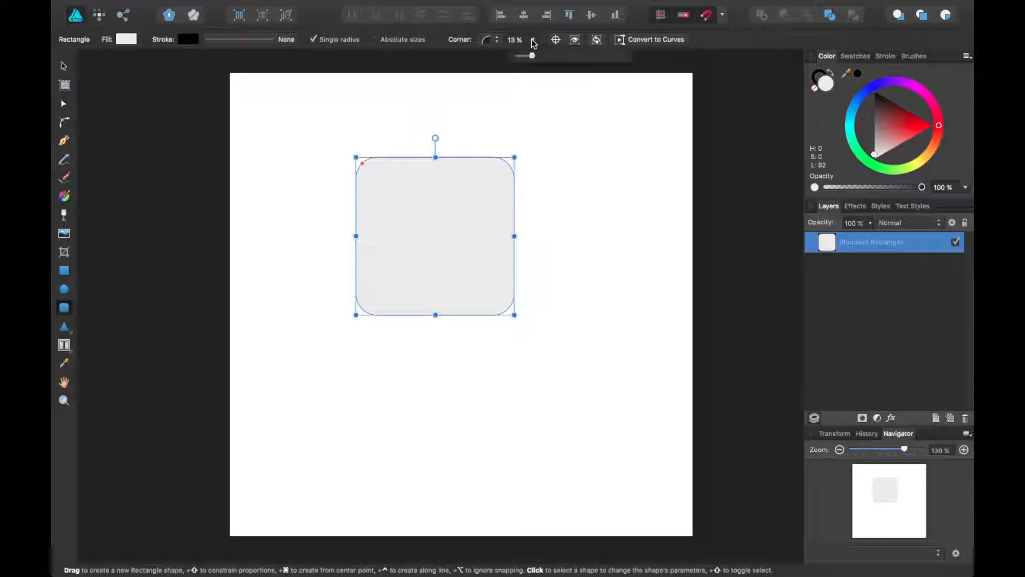
{"action": "left_click", "coordinate": [497, 40]}
{"action": "left_click", "coordinate": [422, 37]}
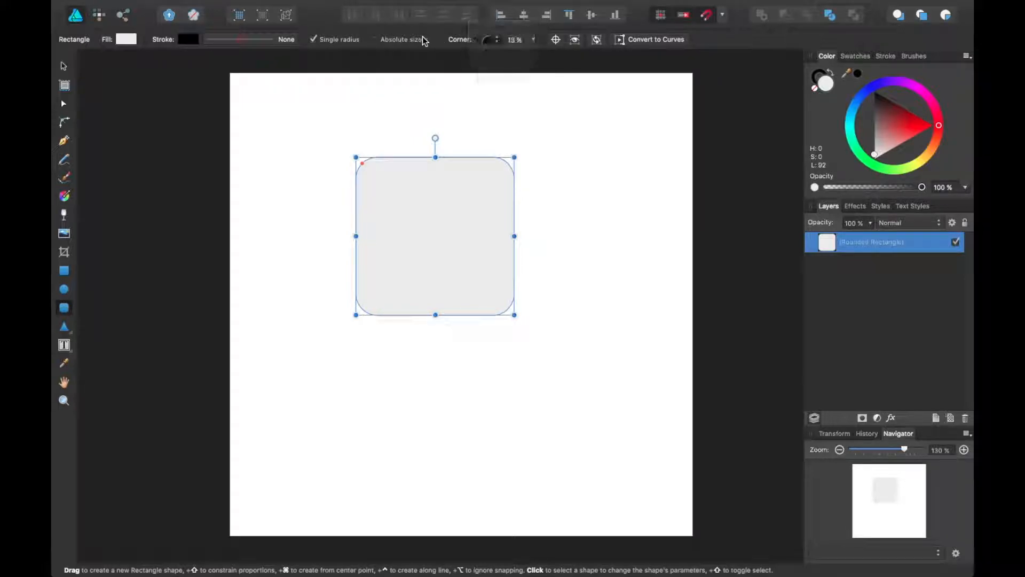
- Switch the grey square's corners to absolute sizes and set the radius to 3 px, followed by 5 px
{"action": "left_click", "coordinate": [393, 40]}
{"action": "left_click", "coordinate": [526, 40]}
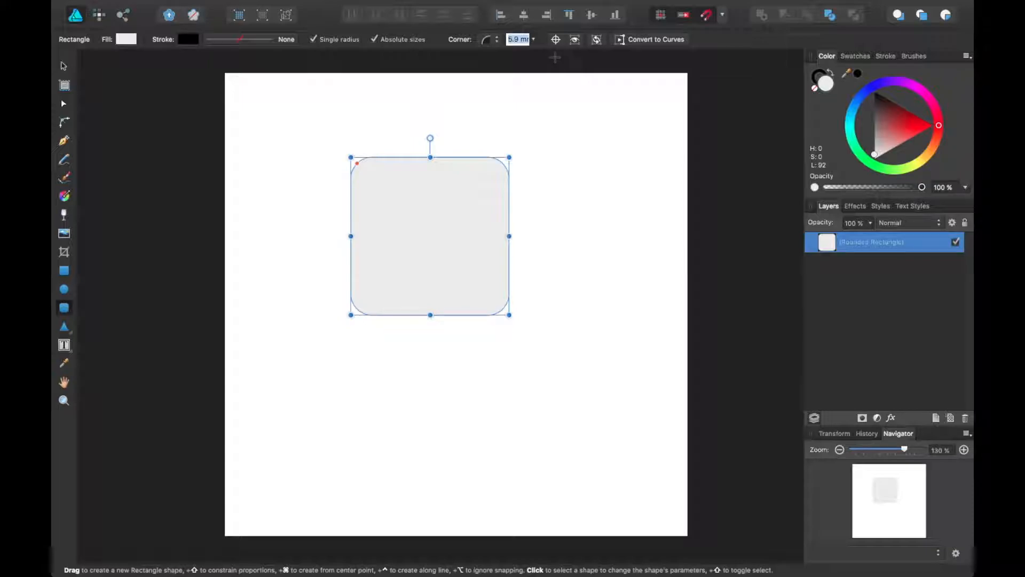
{"action": "type", "text": "3px"}
{"action": "key", "text": "Return"}
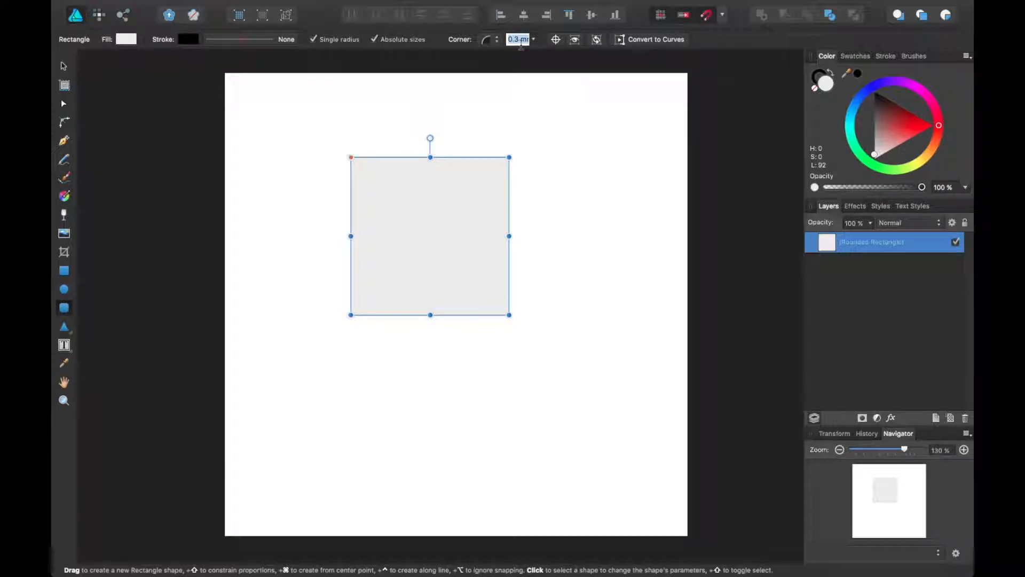
{"action": "type", "text": "5p"}
{"action": "key", "text": "Return"}
{"action": "left_click", "coordinate": [536, 160]}
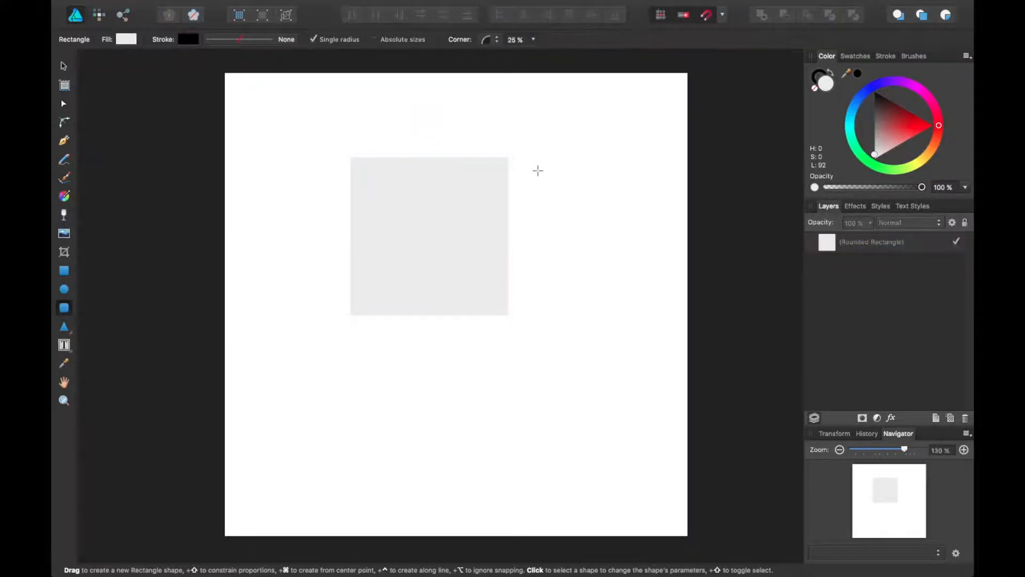
- Examine the grey square's slightly rounded corners up close
{"action": "key", "text": "v"}
{"action": "left_click", "coordinate": [458, 187]}
{"action": "key", "text": "super+plus"}
{"action": "key", "text": "super+plus"}
{"action": "key", "text": "super+plus"}
{"action": "key", "text": "super+plus"}
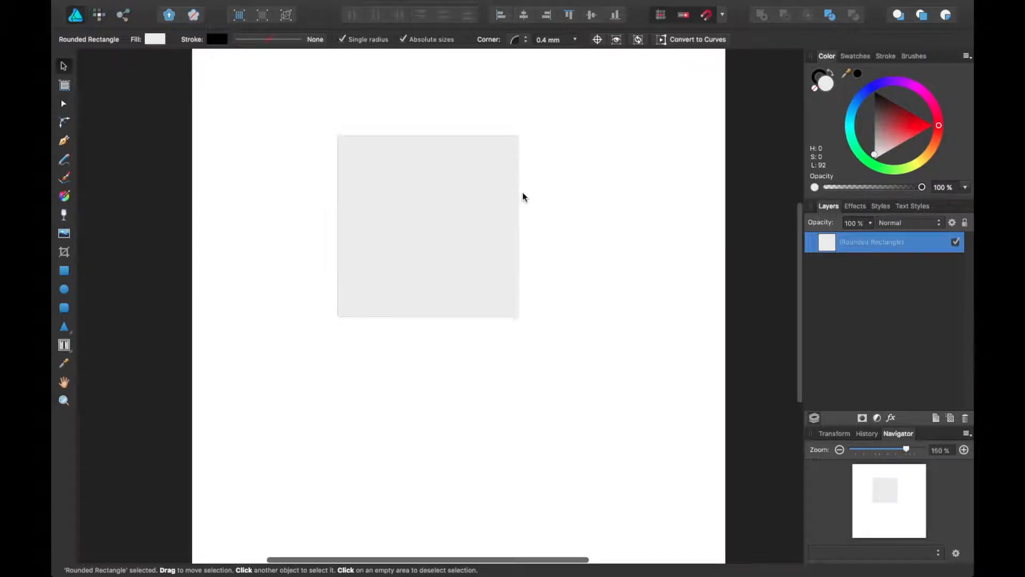
{"action": "left_click", "coordinate": [539, 370]}
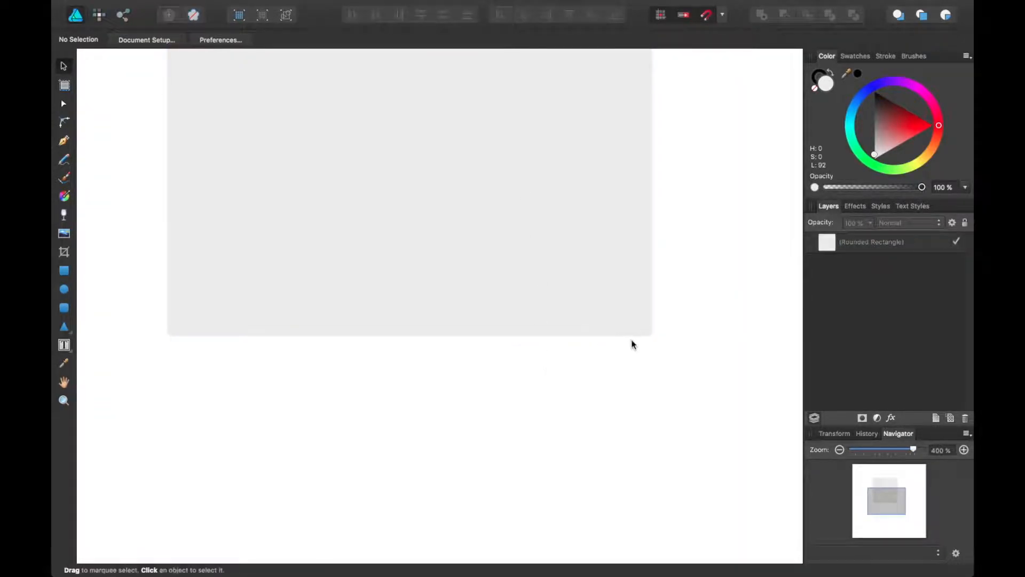
{"action": "left_click", "coordinate": [645, 333]}
{"action": "key", "text": "super+minus"}
{"action": "key", "text": "super+minus"}
{"action": "key", "text": "space"}
{"action": "left_click_drag", "start_coordinate": [623, 245], "coordinate": [580, 338]}
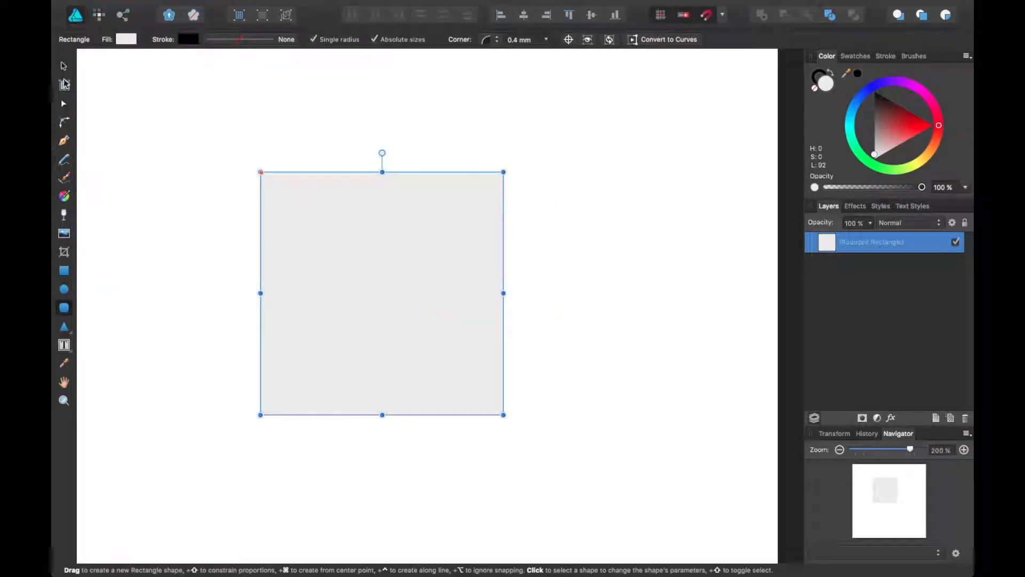
- Delete the grey rounded square and draw a plain square with the Rectangle tool in its place
{"action": "left_click", "coordinate": [171, 140]}
{"action": "left_click", "coordinate": [287, 224]}
{"action": "key", "text": "Delete"}
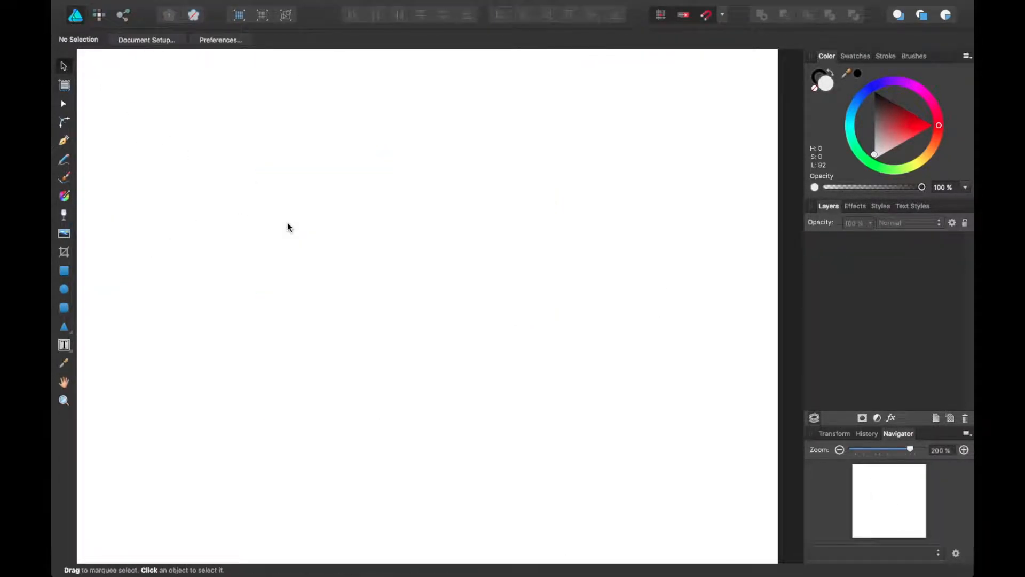
{"action": "left_click", "coordinate": [63, 271]}
{"action": "left_click_drag", "start_coordinate": [271, 124], "coordinate": [552, 435]}
- Fill the plain square with dark red (H 0, S 77, L 39) and set its stroke to none
{"action": "key", "text": "v"}
{"action": "left_click_drag", "start_coordinate": [915, 128], "coordinate": [911, 117]}
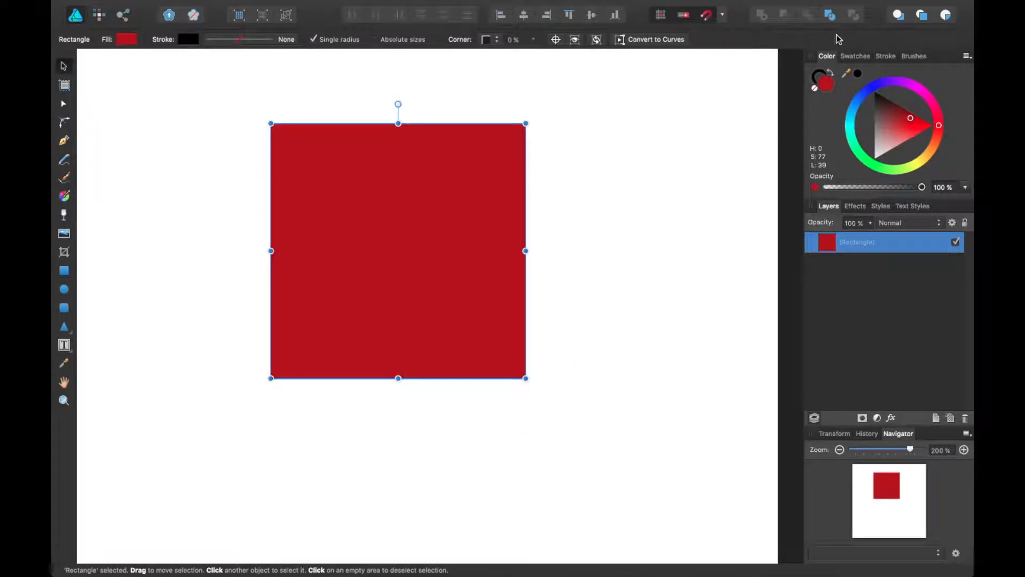
{"action": "left_click", "coordinate": [818, 81]}
{"action": "left_click", "coordinate": [815, 88]}
{"action": "left_click", "coordinate": [751, 103]}
{"action": "left_click", "coordinate": [478, 198]}
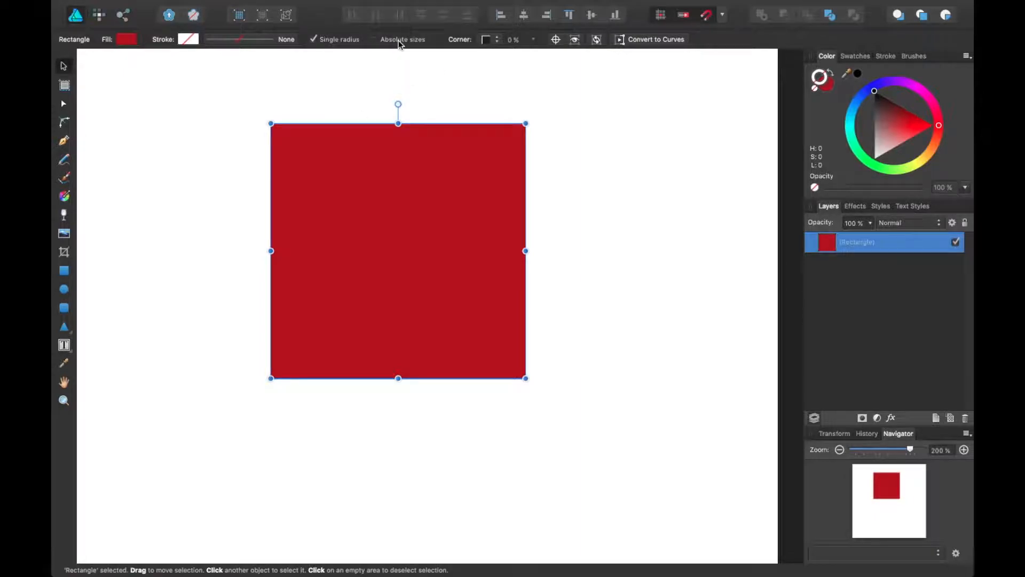
- Try the Rounded, Straight, Concave and Cutout corner types on the red square, ending on Rounded
{"action": "left_click", "coordinate": [485, 39]}
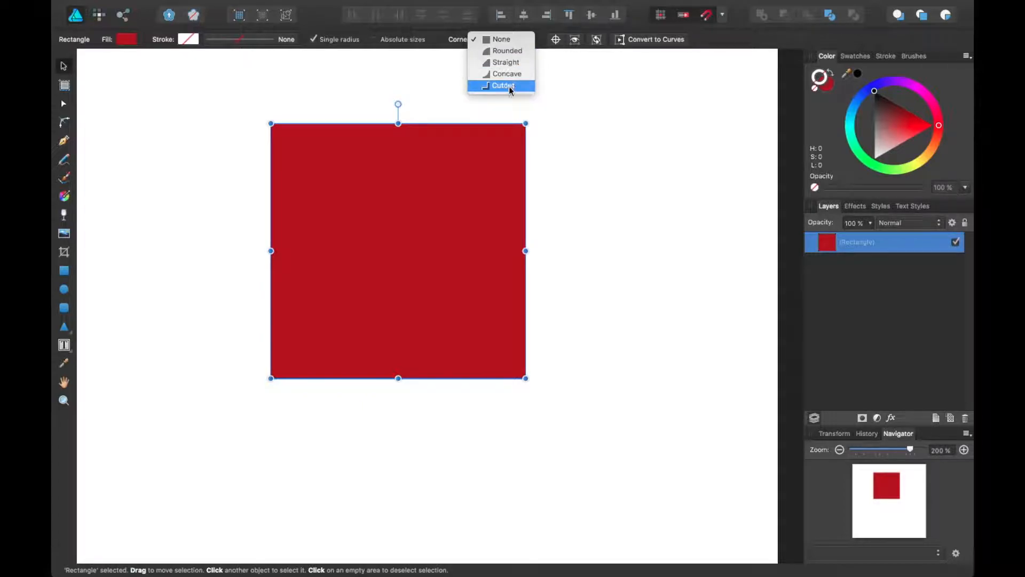
{"action": "left_click", "coordinate": [510, 51]}
{"action": "left_click", "coordinate": [517, 40]}
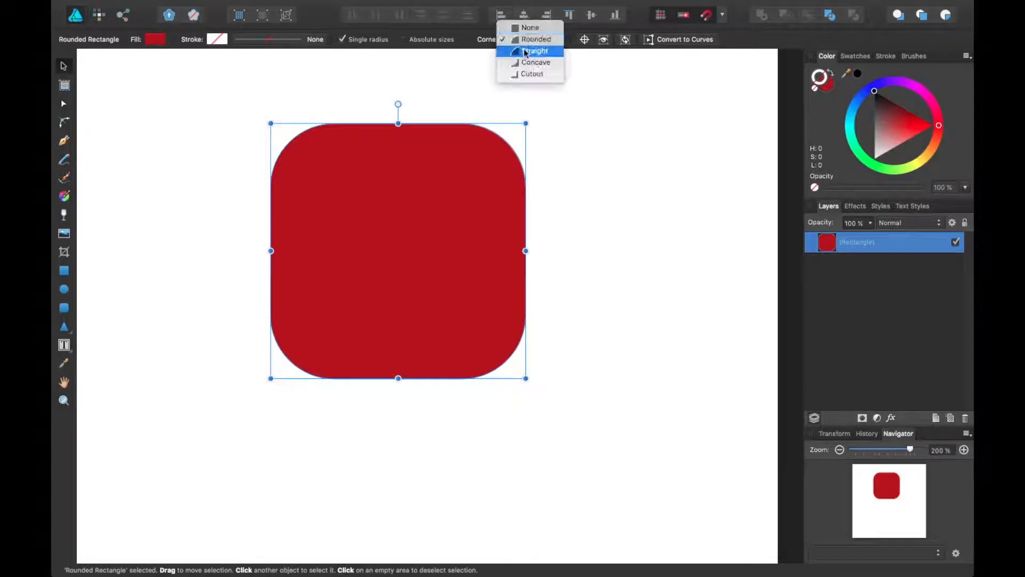
{"action": "left_click", "coordinate": [533, 53]}
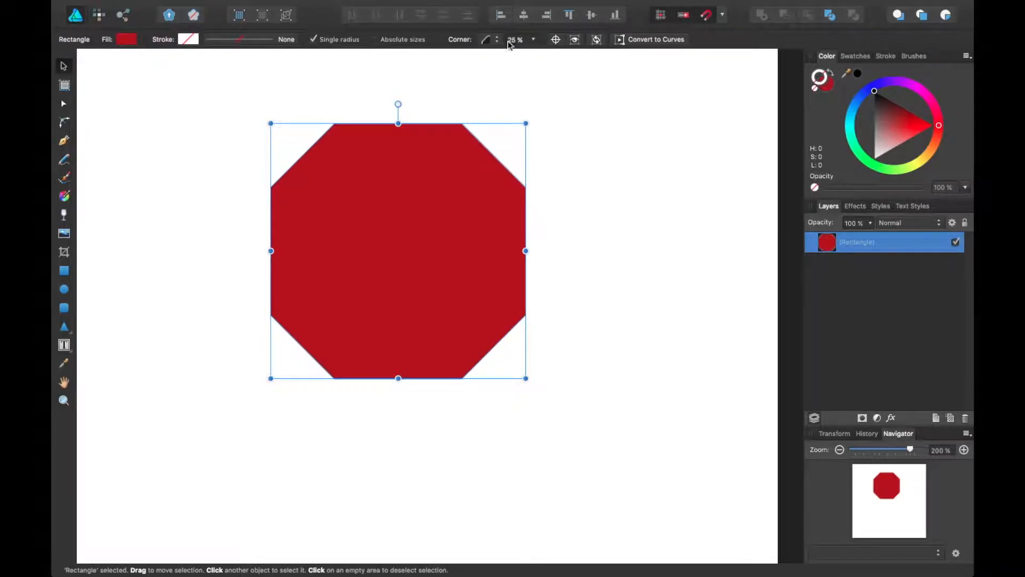
{"action": "left_click", "coordinate": [497, 41]}
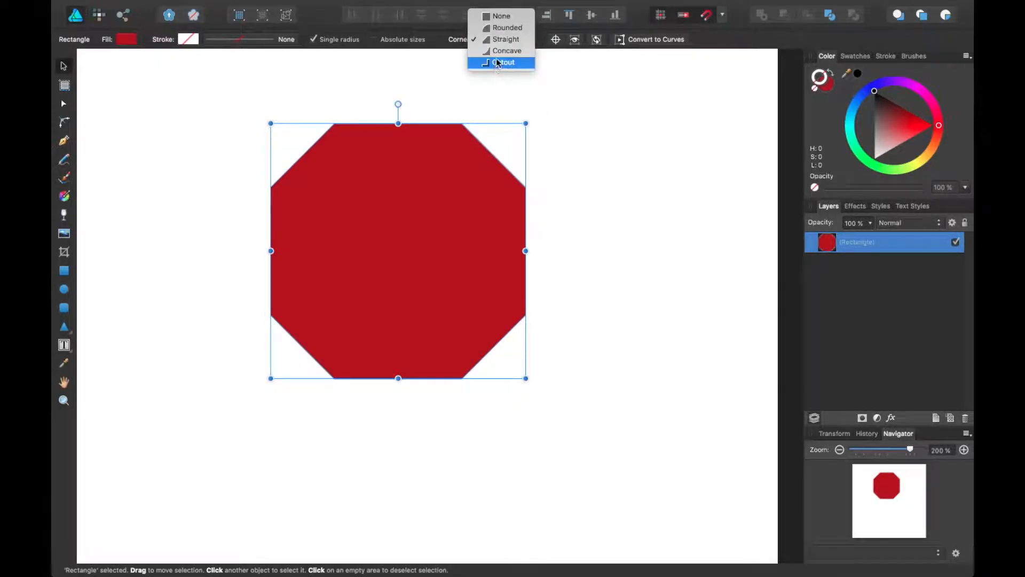
{"action": "left_click", "coordinate": [499, 53]}
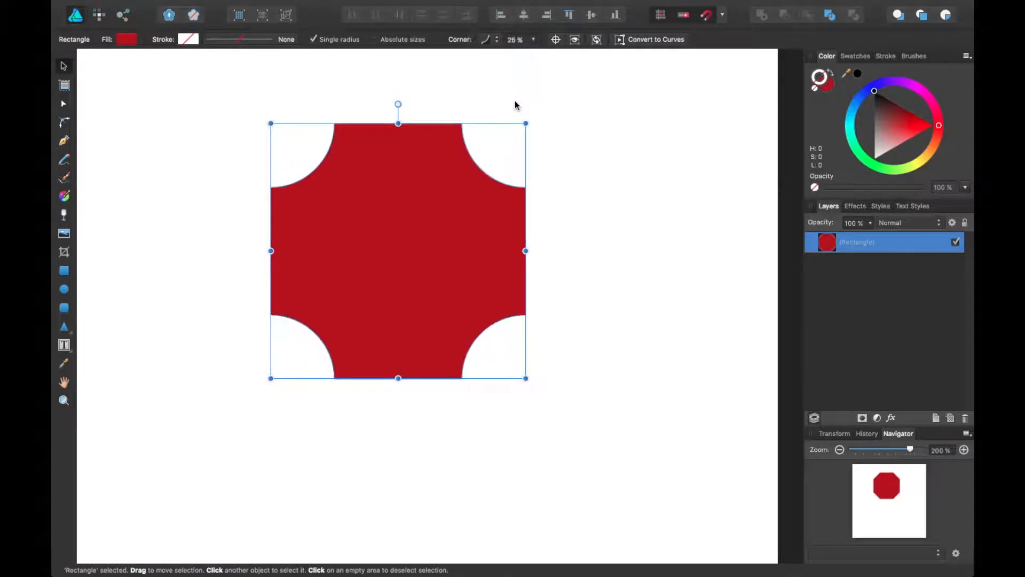
{"action": "left_click", "coordinate": [485, 39]}
{"action": "left_click", "coordinate": [483, 52]}
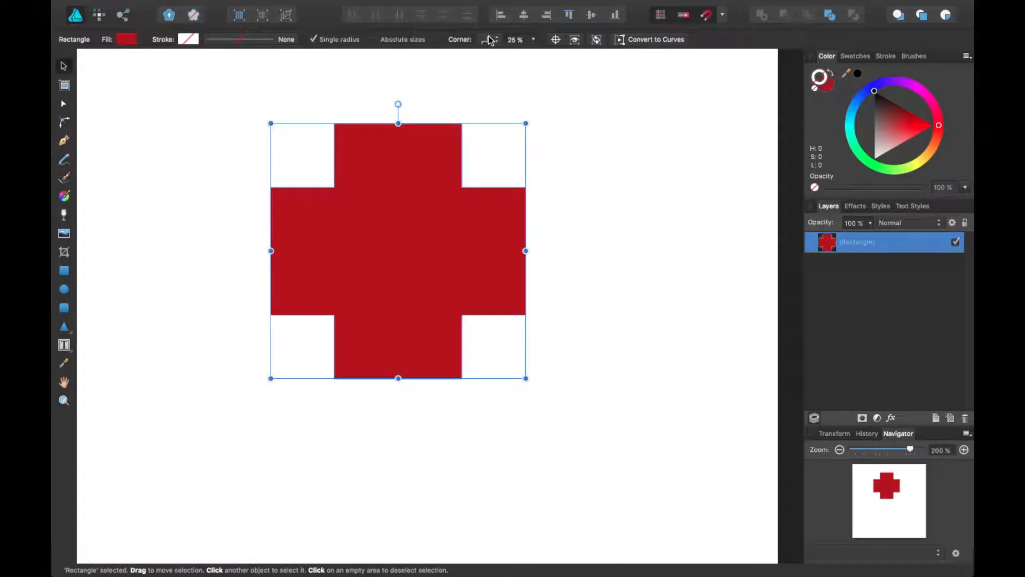
{"action": "left_click", "coordinate": [490, 41]}
{"action": "left_click", "coordinate": [502, 65]}
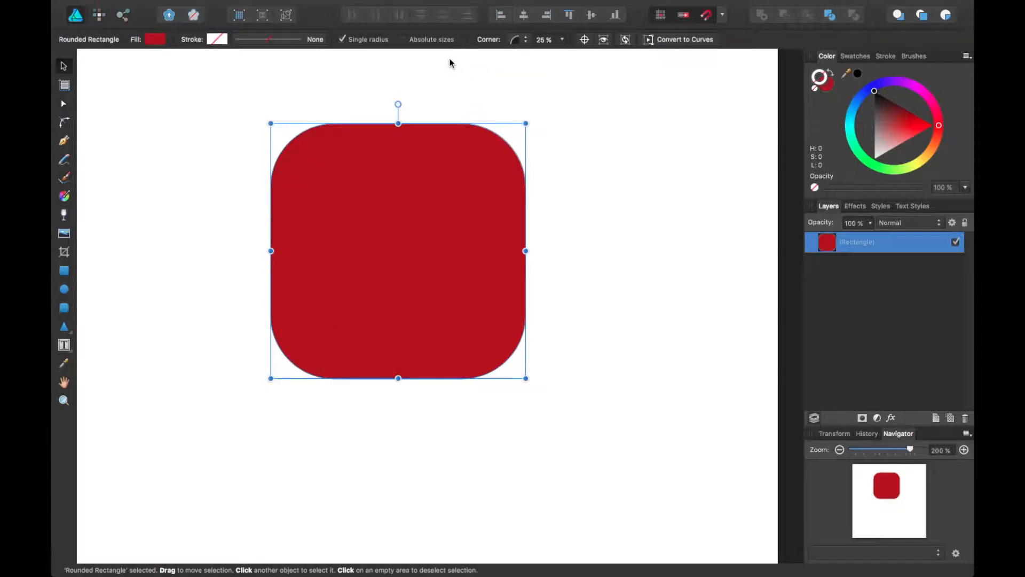
- Shrink the red square slightly and give its corners an absolute radius of 10 px
{"action": "left_click", "coordinate": [436, 40]}
{"action": "double_click", "coordinate": [553, 40]}
{"action": "left_click", "coordinate": [435, 39]}
{"action": "left_click_drag", "start_coordinate": [526, 123], "coordinate": [500, 167]}
{"action": "left_click", "coordinate": [447, 42]}
{"action": "left_click", "coordinate": [554, 39]}
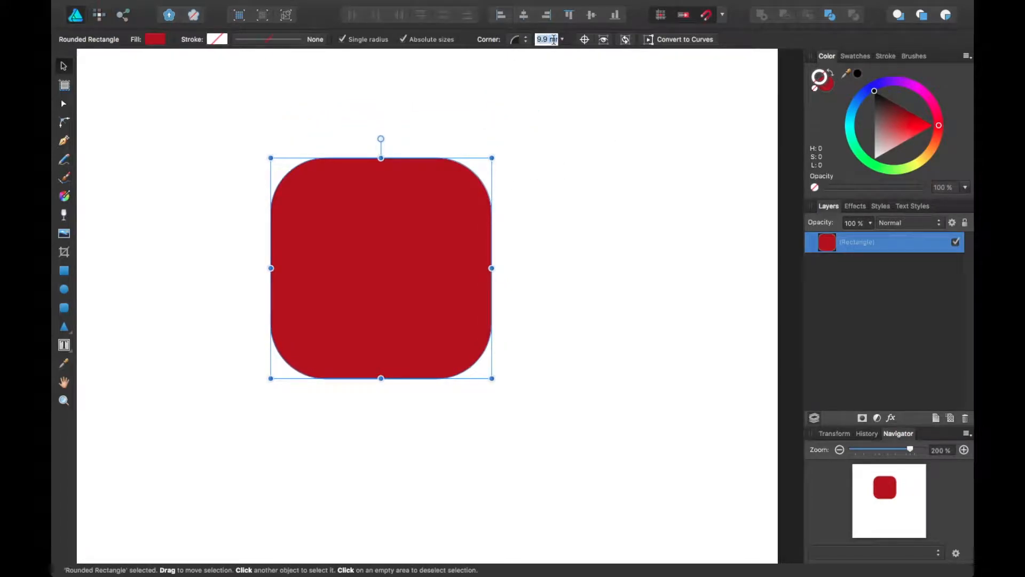
{"action": "type", "text": "10p"}
{"action": "key", "text": "Return"}
{"action": "left_click", "coordinate": [534, 214]}
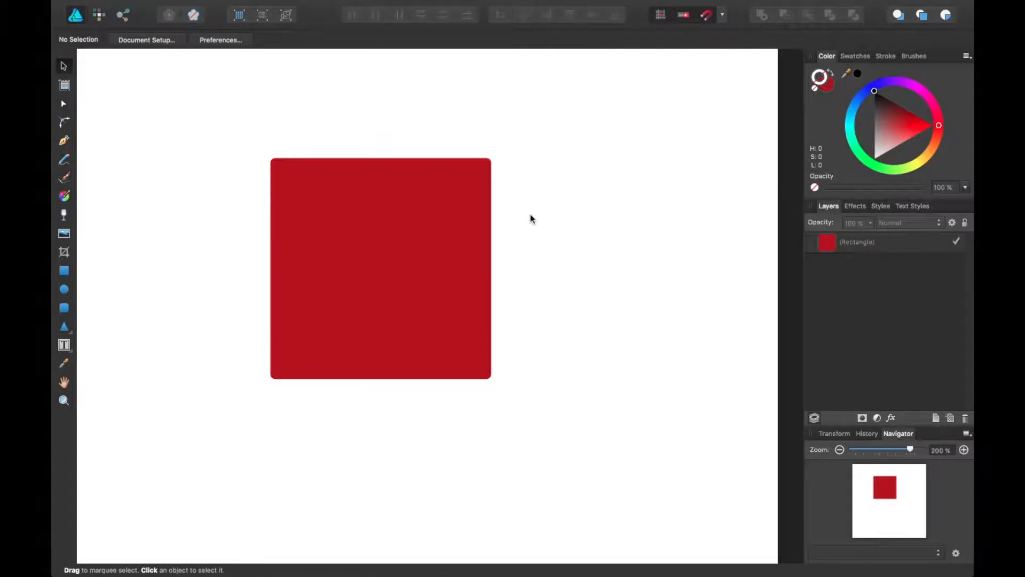
- Enlarge the red square from its lower-left corner while keeping the absolute corner radius
{"action": "scroll", "coordinate": [559, 200], "scroll_direction": "left", "scroll_amount": 2}
{"action": "left_click", "coordinate": [456, 229]}
{"action": "scroll", "coordinate": [534, 230], "scroll_direction": "left", "scroll_amount": 2}
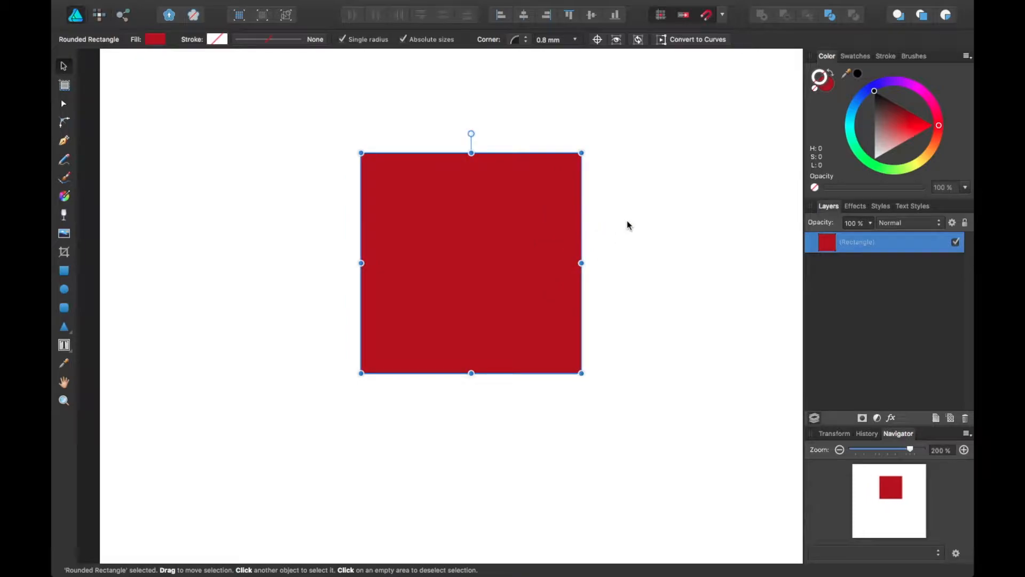
{"action": "left_click", "coordinate": [620, 229]}
{"action": "left_click", "coordinate": [384, 171]}
{"action": "left_click_drag", "start_coordinate": [362, 373], "coordinate": [167, 485]}
{"action": "left_click", "coordinate": [706, 308]}
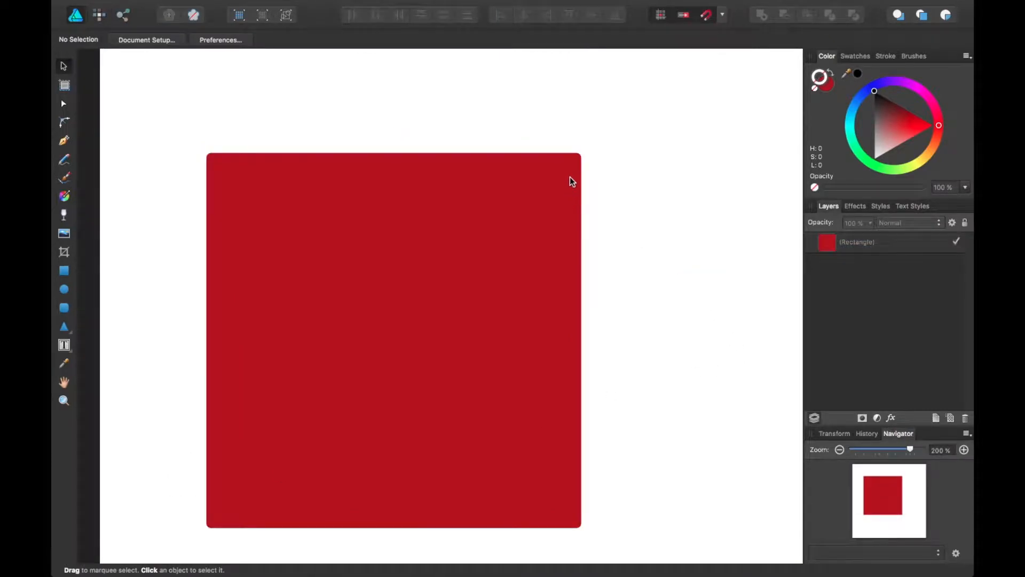
- Undo the enlargement of the red square and reselect it
{"action": "left_click", "coordinate": [524, 235]}
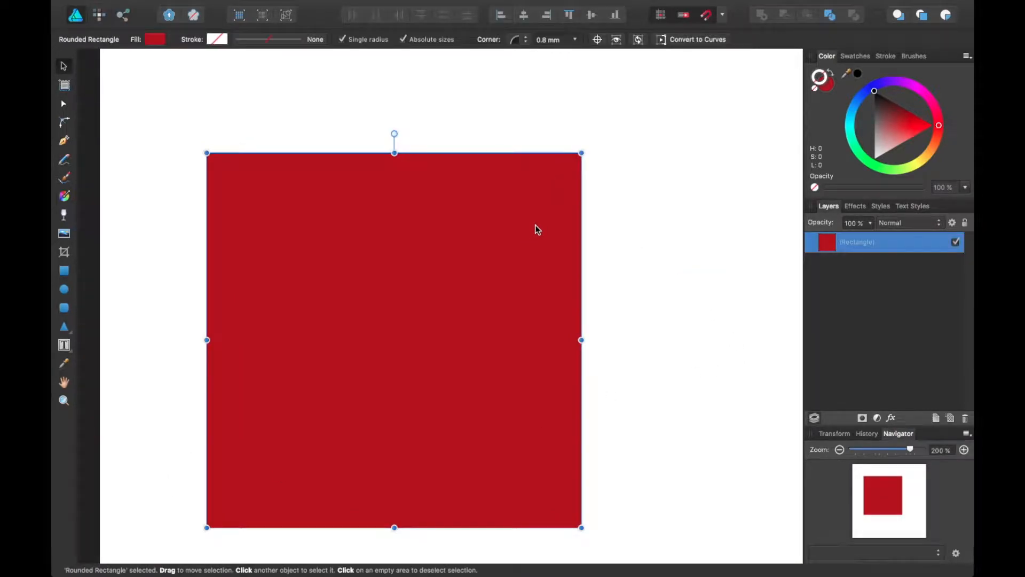
{"action": "key", "text": "ctrl+z"}
{"action": "left_click", "coordinate": [672, 187]}
{"action": "left_click", "coordinate": [524, 232]}
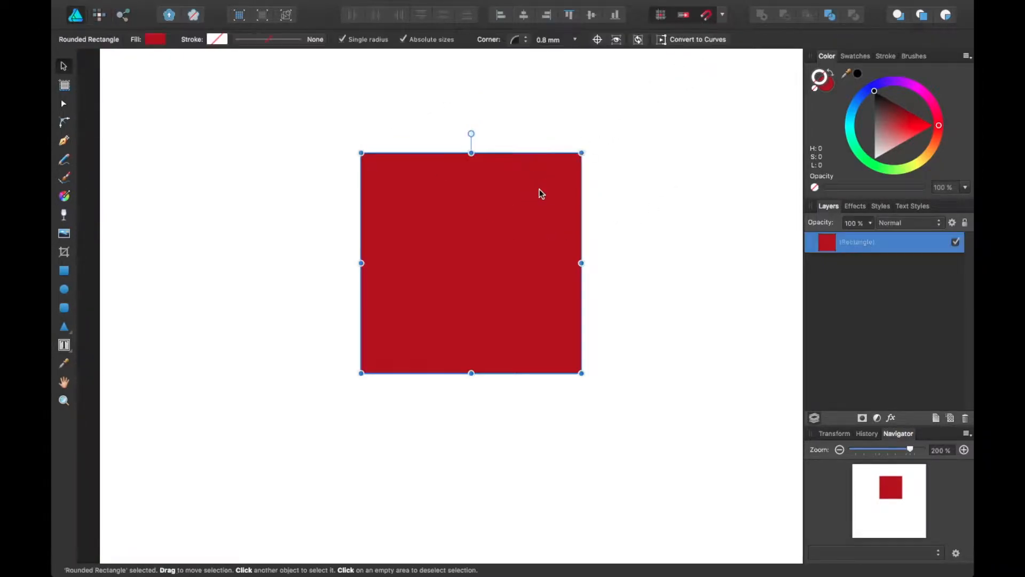
- Delete the rounded red square and draw a new red square with unrounded corners
{"action": "key", "text": "Delete"}
{"action": "left_click", "coordinate": [64, 271]}
{"action": "left_click_drag", "start_coordinate": [332, 131], "coordinate": [556, 439]}
{"action": "left_click", "coordinate": [64, 66]}
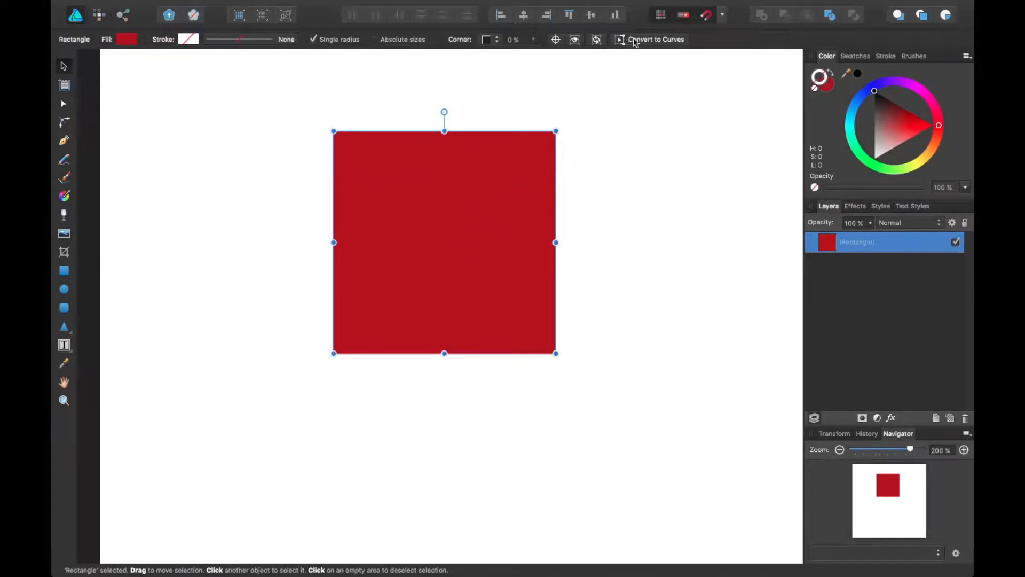
- Convert the new red square to curves
{"action": "left_click", "coordinate": [577, 173]}
{"action": "left_click", "coordinate": [492, 222]}
{"action": "left_click", "coordinate": [661, 39]}
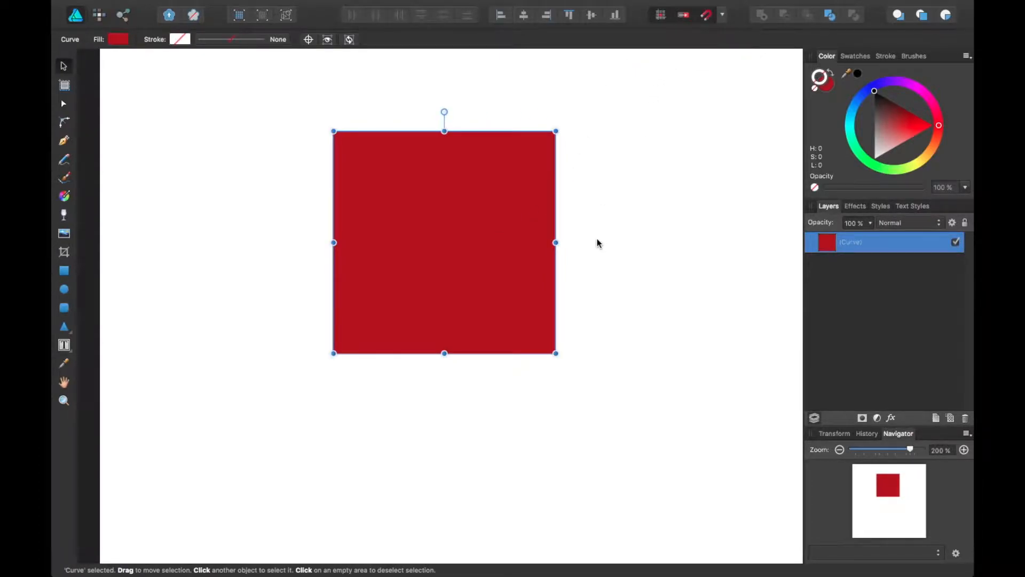
{"action": "key", "text": "Escape"}
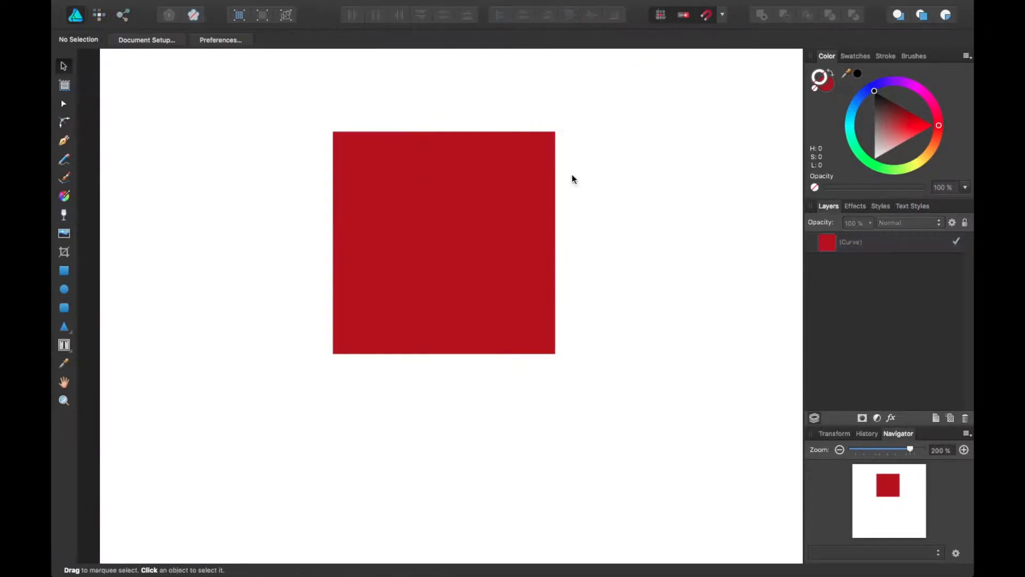
{"action": "left_click", "coordinate": [891, 243]}
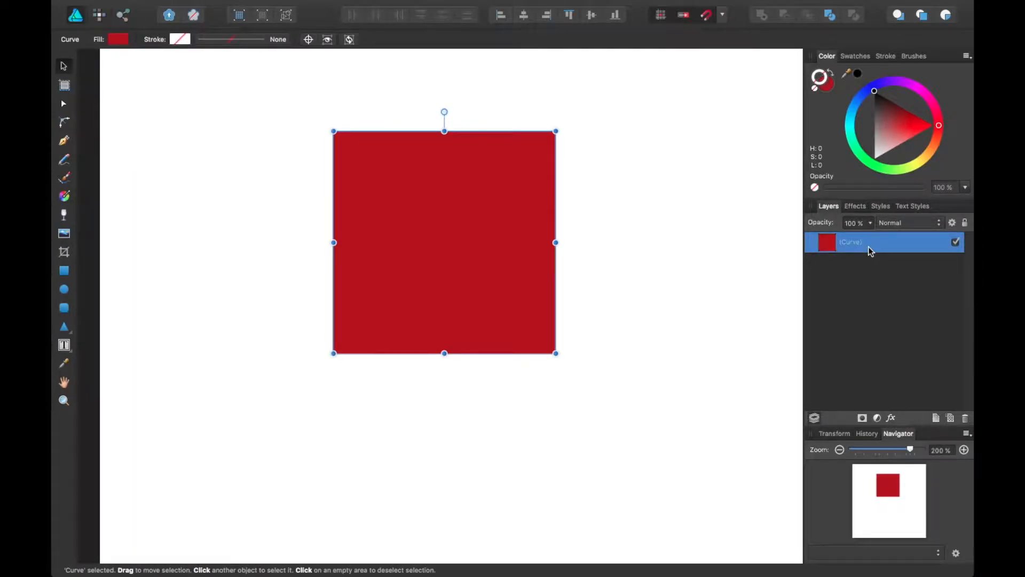
{"action": "key", "text": "Escape"}
- Round the curve's upper-left corner with the Corner tool and give the upper-right one a Concave corner of about 3.2 mm
{"action": "left_click", "coordinate": [434, 220]}
{"action": "left_click", "coordinate": [64, 123]}
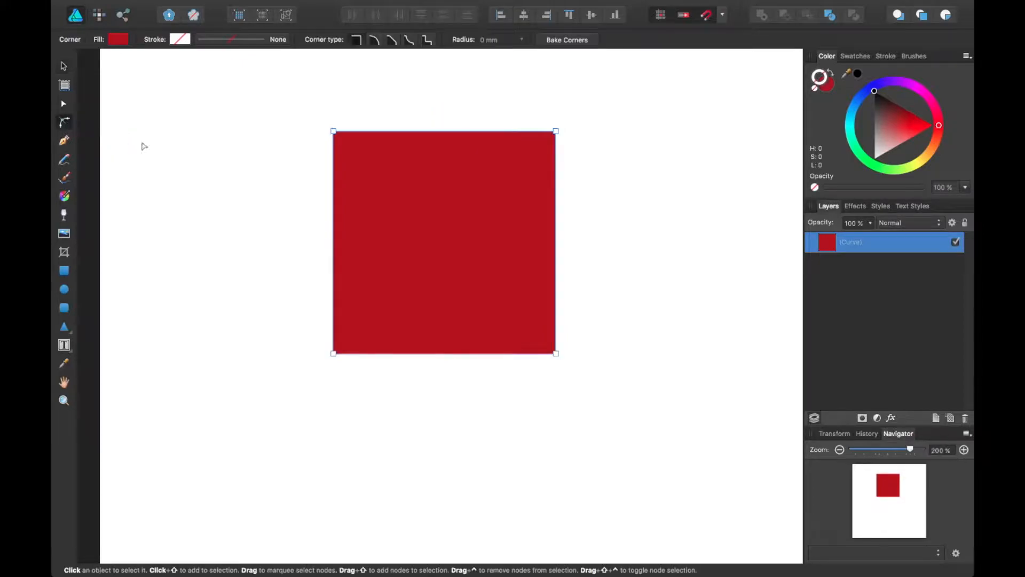
{"action": "left_click_drag", "start_coordinate": [334, 133], "coordinate": [346, 157]}
{"action": "left_click_drag", "start_coordinate": [555, 131], "coordinate": [538, 148]}
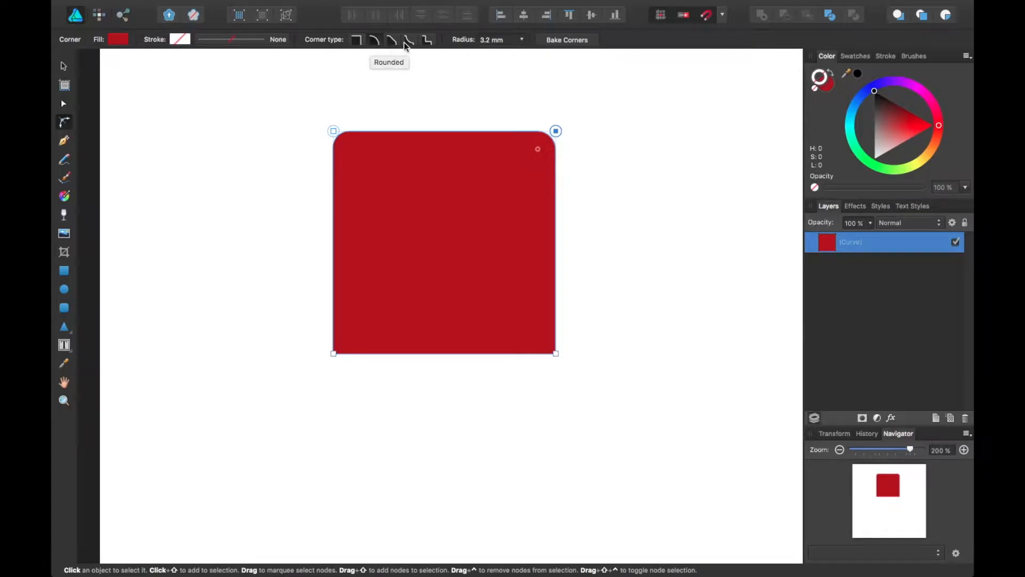
{"action": "left_click", "coordinate": [422, 44]}
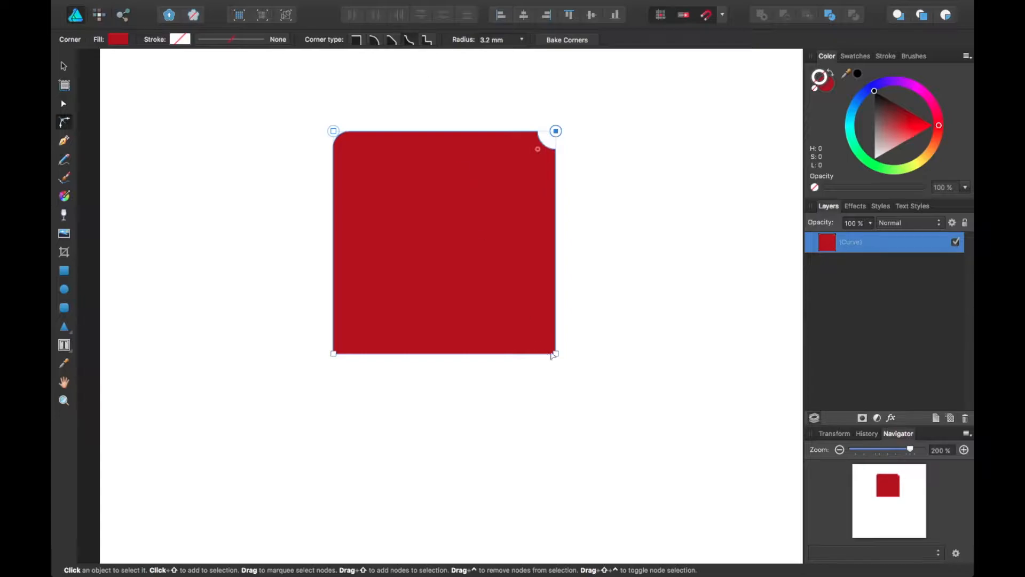
- Round the curve's lower-right corner to a radius of about 4.2 mm and select its lower-left corner
{"action": "left_click_drag", "start_coordinate": [555, 352], "coordinate": [536, 331]}
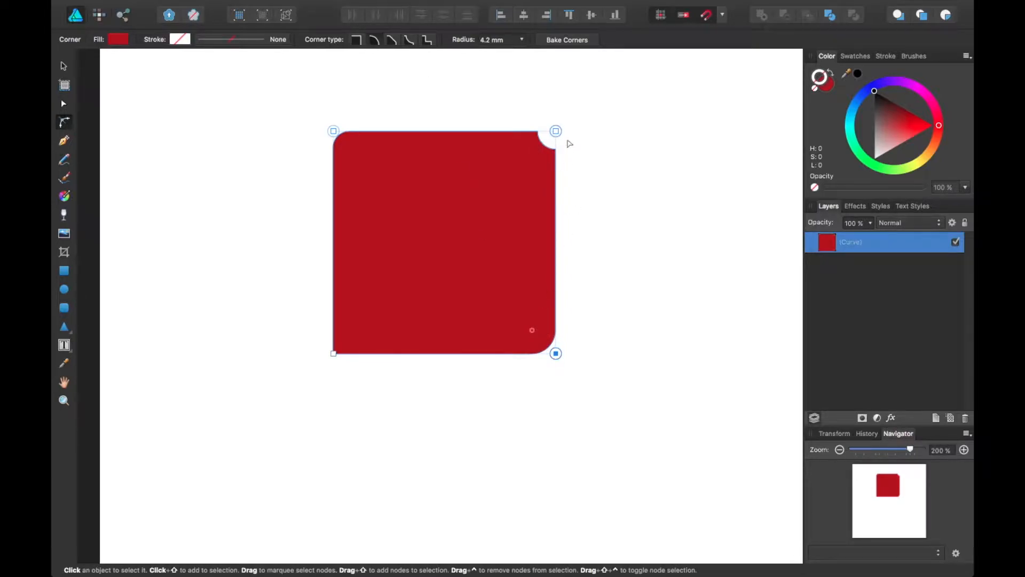
{"action": "left_click", "coordinate": [333, 354]}
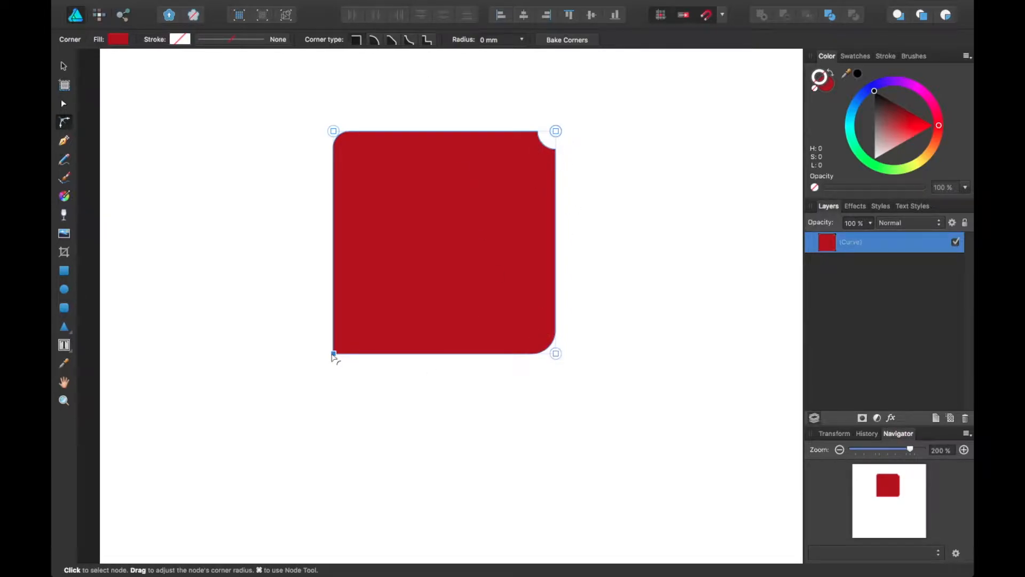
- Round the curve's lower-left corner to about 4.3 mm and enlarge the concave upper-right corner to about 24.9 mm
{"action": "left_click_drag", "start_coordinate": [334, 353], "coordinate": [358, 331]}
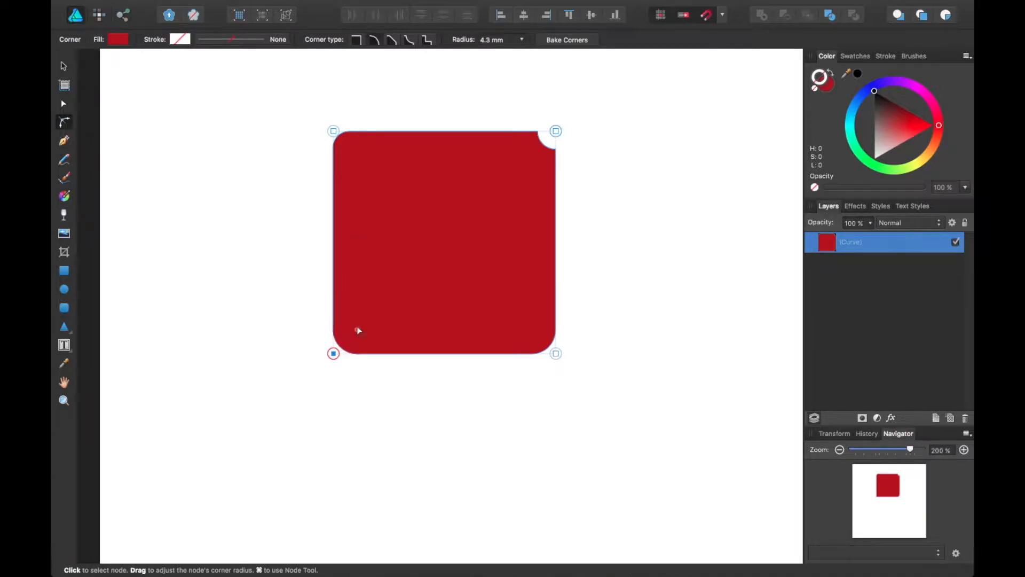
{"action": "left_click", "coordinate": [556, 131]}
{"action": "left_click_drag", "start_coordinate": [556, 132], "coordinate": [427, 281]}
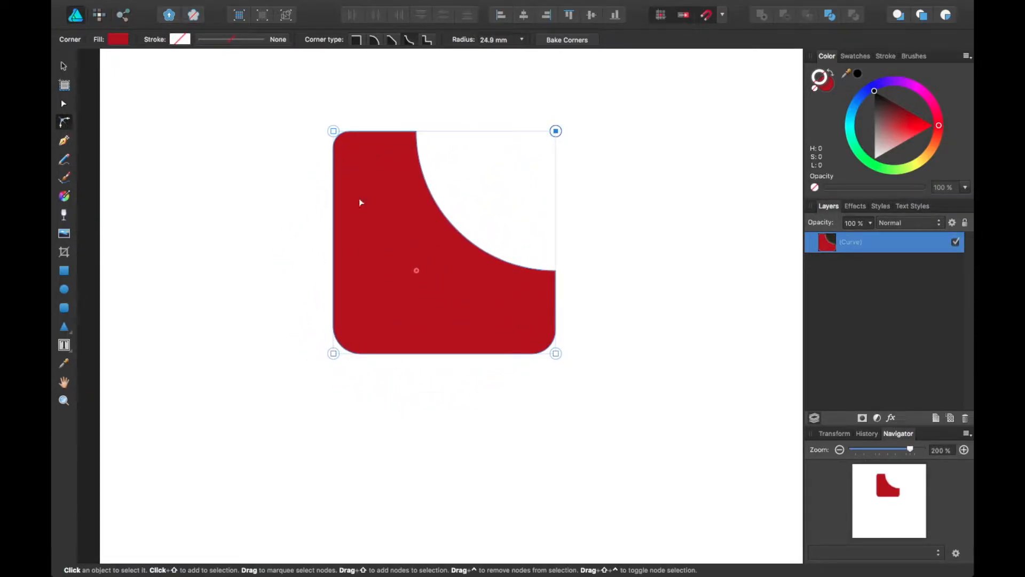
- Duplicate the curve to its right and reset the copy's upper-right corner radius to 0 mm with the Corner tool
{"action": "left_click", "coordinate": [64, 66]}
{"action": "left_click", "coordinate": [261, 181]}
{"action": "left_click_drag", "start_coordinate": [368, 222], "coordinate": [564, 258]}
{"action": "key", "text": "space"}
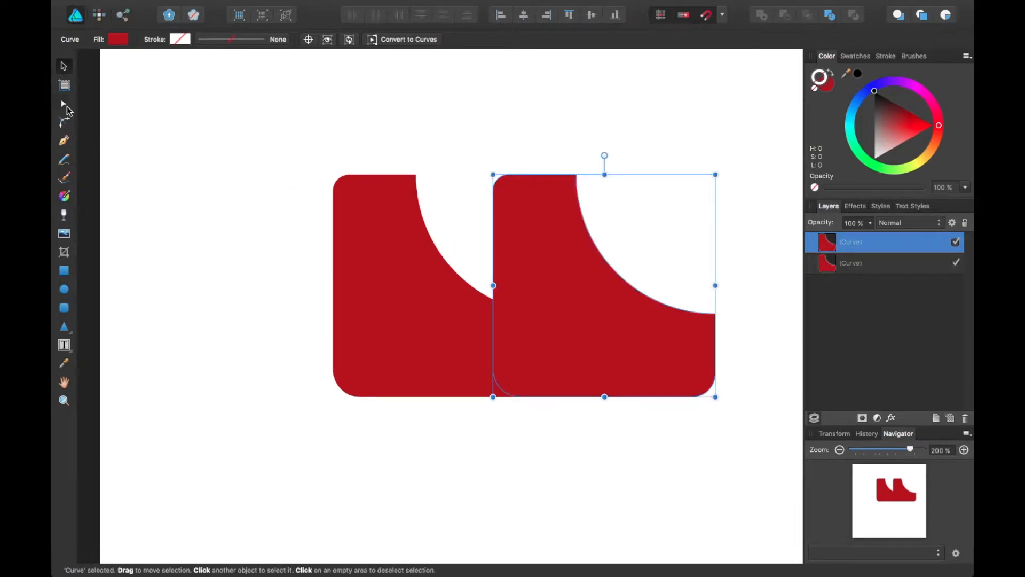
{"action": "left_click", "coordinate": [65, 106]}
{"action": "left_click", "coordinate": [65, 122]}
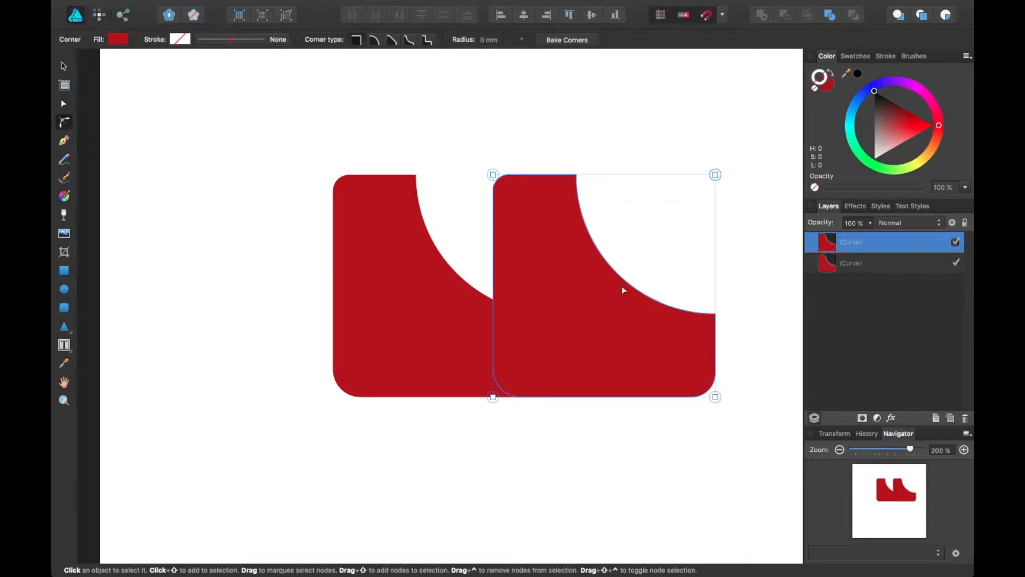
{"action": "left_click_drag", "start_coordinate": [717, 175], "coordinate": [740, 142]}
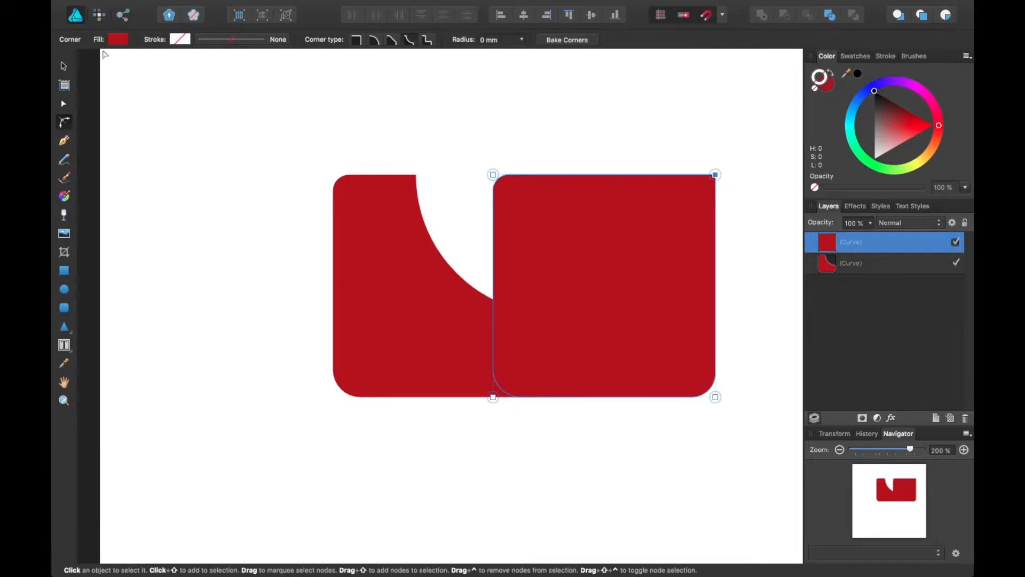
- Align the copy exactly over the original curve and send it one level behind
{"action": "left_click", "coordinate": [65, 66]}
{"action": "left_click_drag", "start_coordinate": [601, 299], "coordinate": [451, 297]}
{"action": "key", "text": "super+bracketleft"}
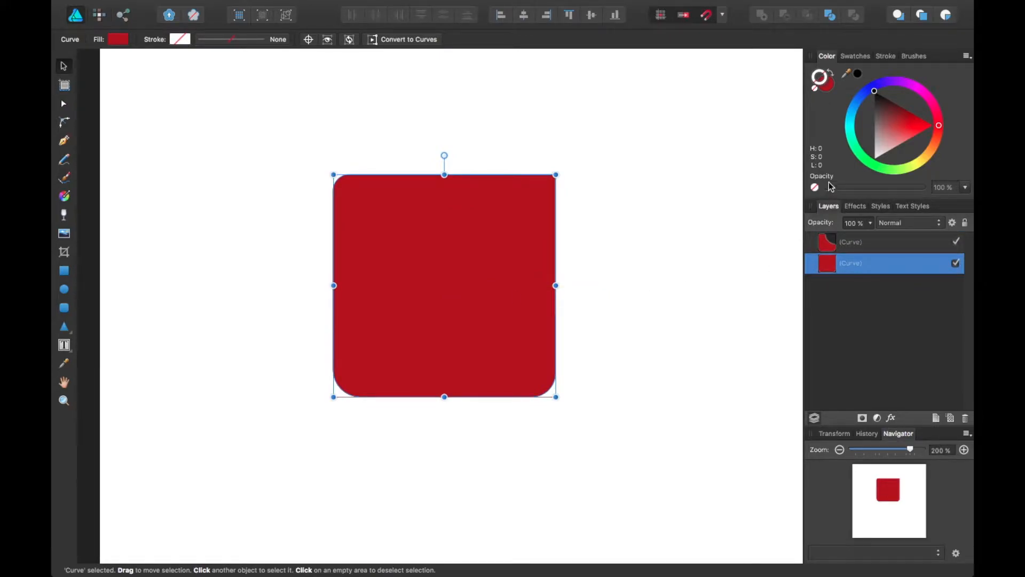
- Fill the rear square with a lighter red (H 0, S 70, L 60) and leave it without a stroke
{"action": "left_click", "coordinate": [908, 132]}
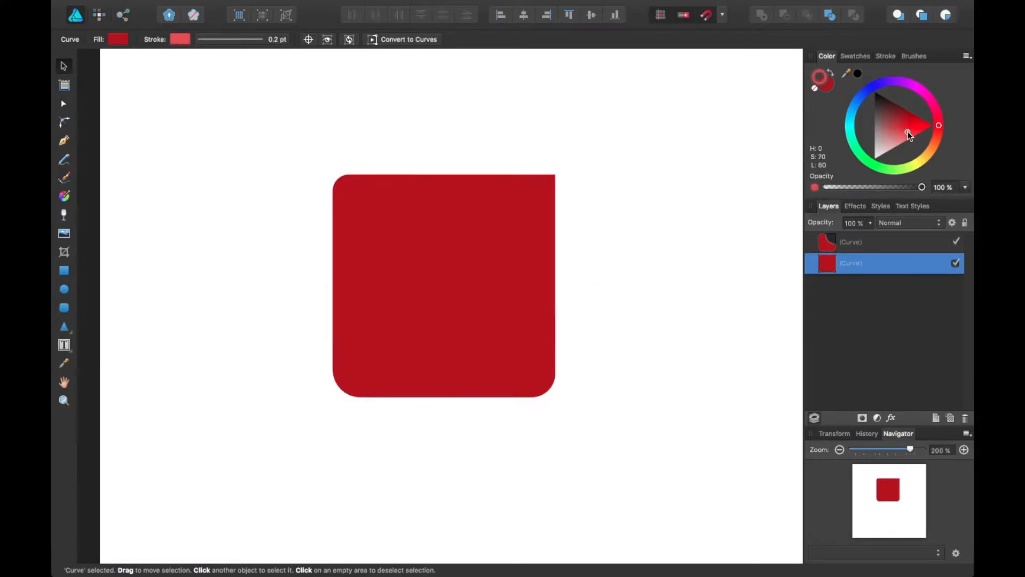
{"action": "left_click", "coordinate": [833, 75]}
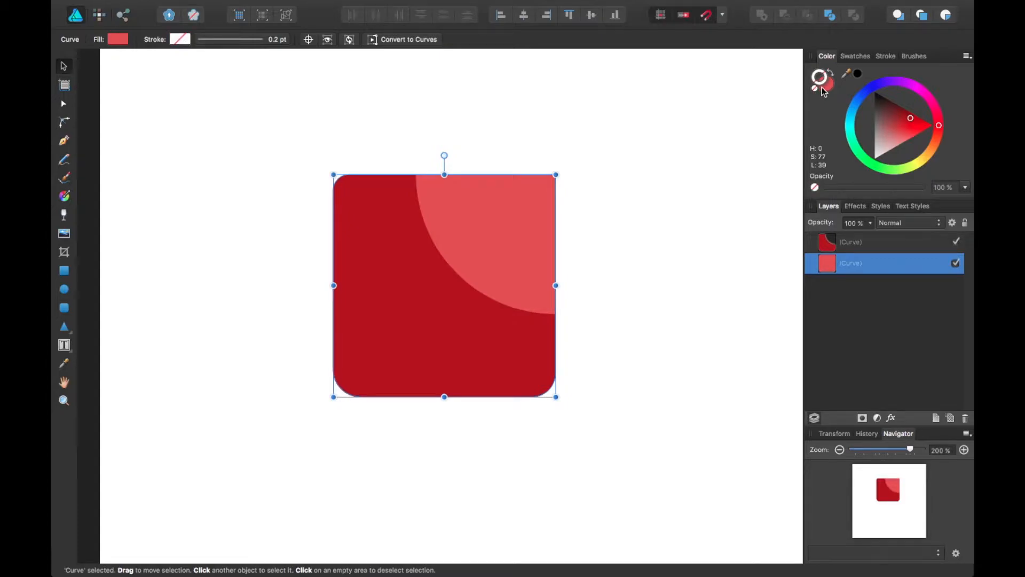
{"action": "left_click", "coordinate": [591, 202]}
{"action": "left_click", "coordinate": [521, 217]}
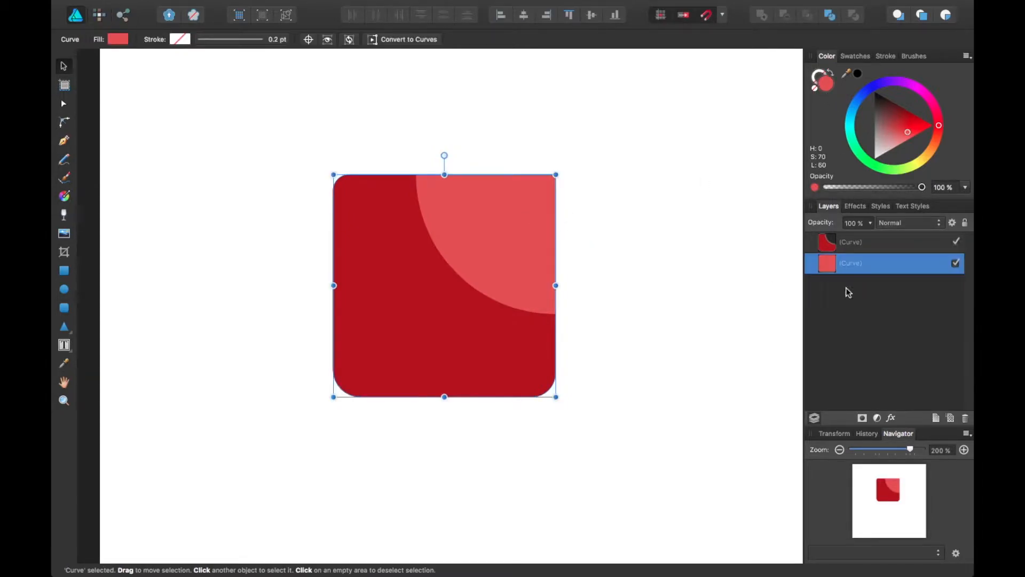
{"action": "left_click", "coordinate": [842, 281]}
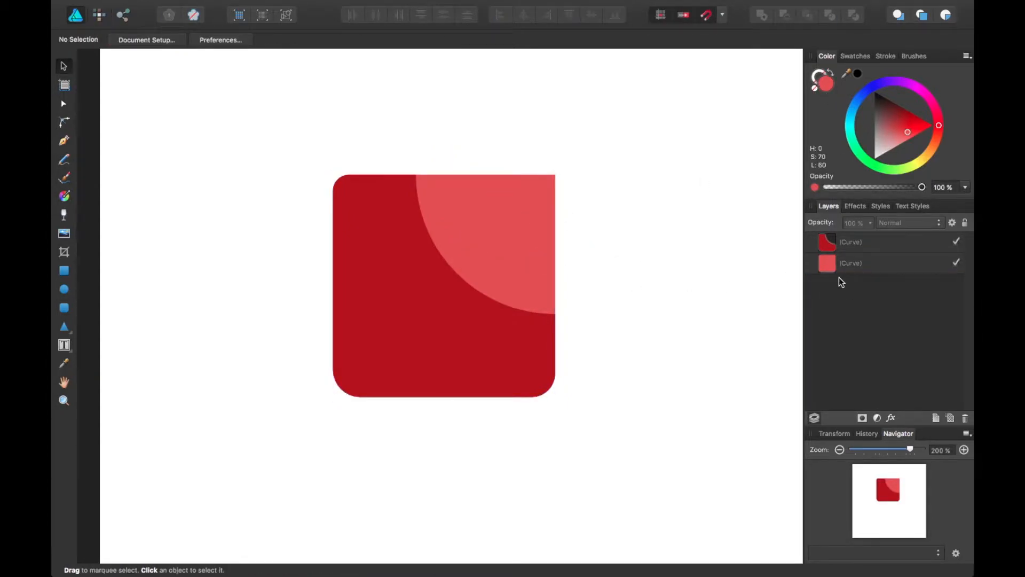
- Convert the light red rear square to curves and round its upper-right corner to a 3 mm radius
{"action": "left_click", "coordinate": [872, 267]}
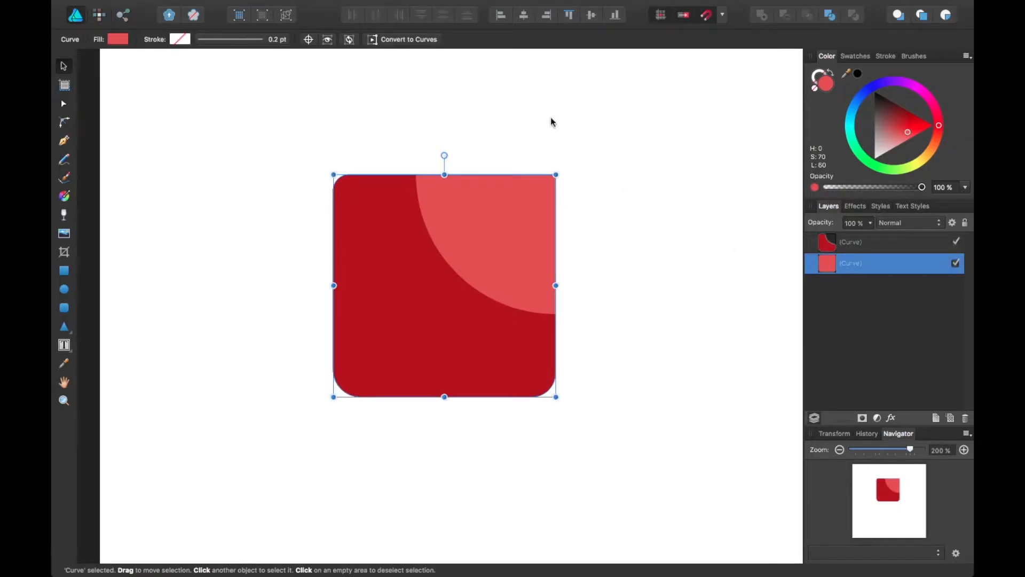
{"action": "left_click", "coordinate": [410, 41]}
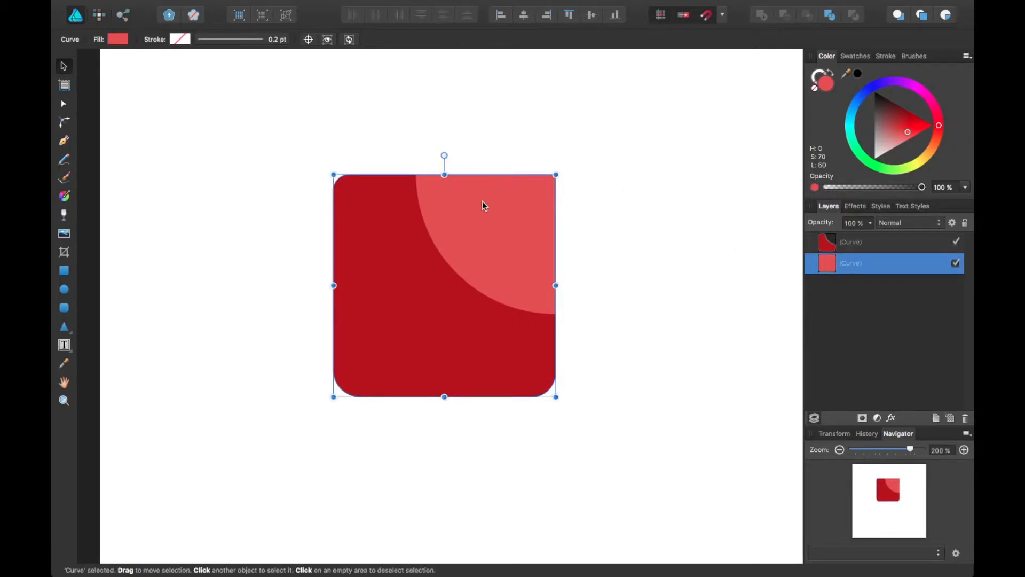
{"action": "left_click", "coordinate": [64, 123]}
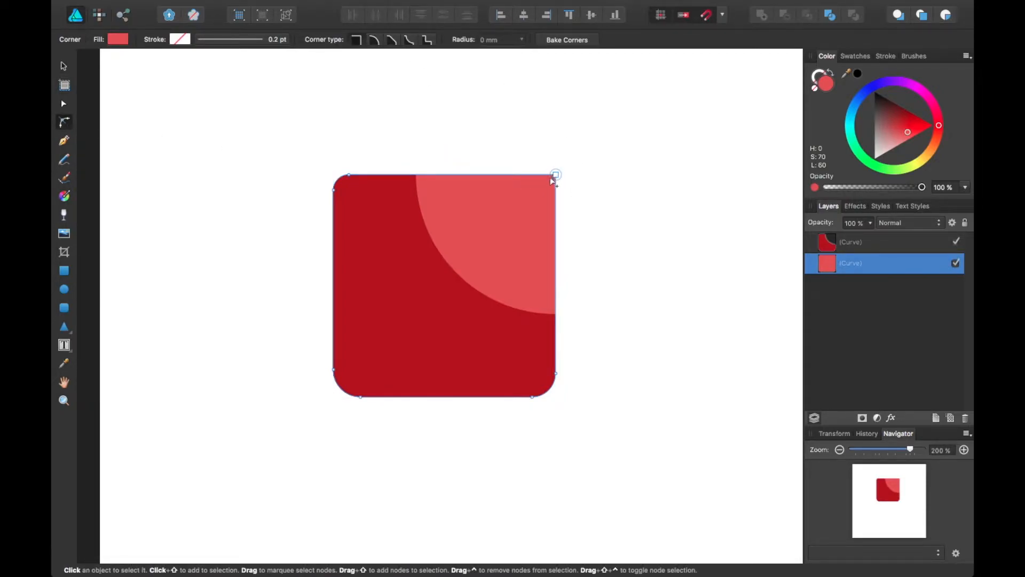
{"action": "left_click_drag", "start_coordinate": [557, 176], "coordinate": [543, 193]}
{"action": "left_click", "coordinate": [375, 41]}
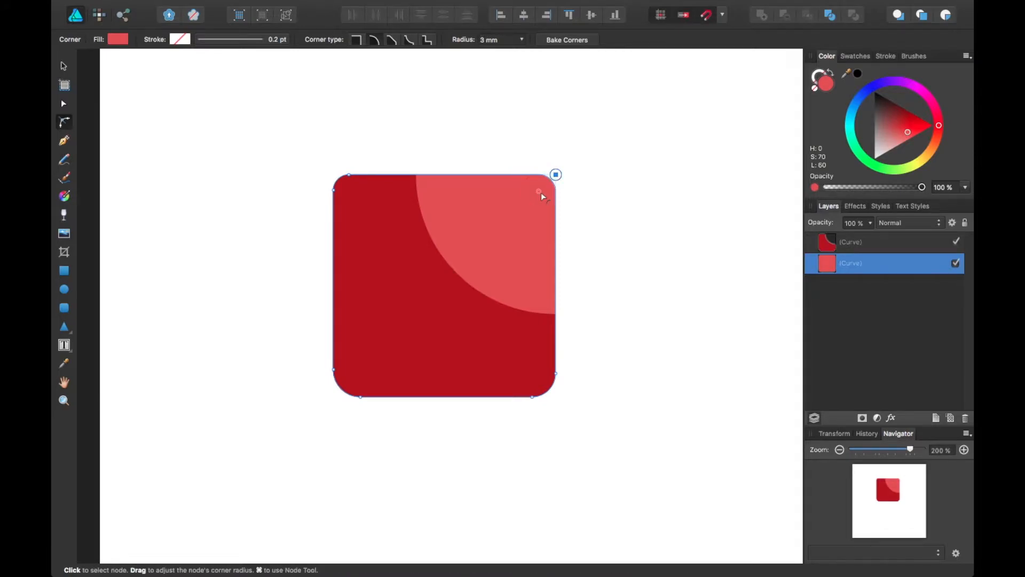
{"action": "key", "text": "v"}
{"action": "left_click", "coordinate": [533, 110]}
{"action": "scroll", "coordinate": [627, 155], "scroll_direction": "down", "scroll_amount": 1}
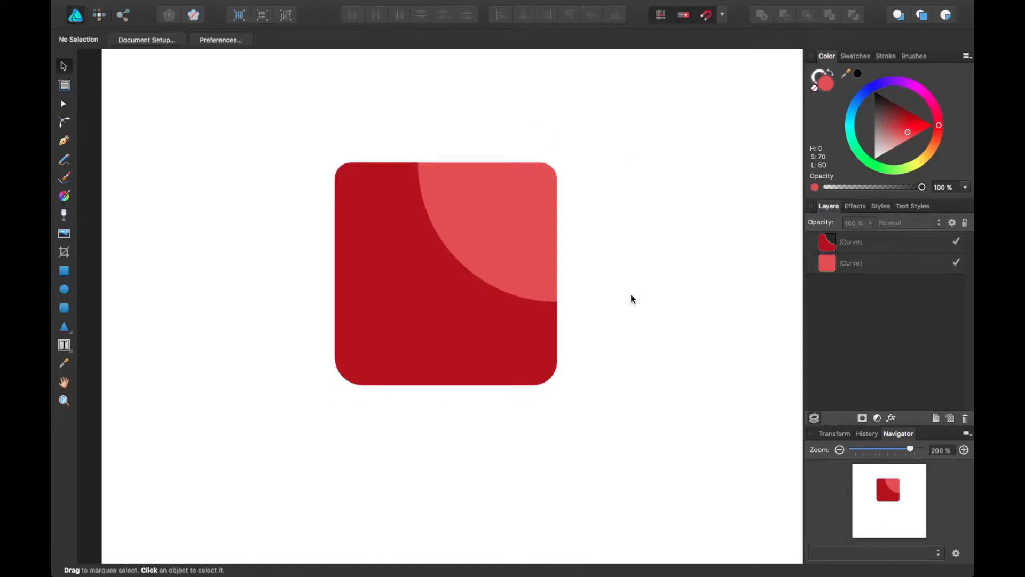
{"action": "left_click", "coordinate": [867, 249]}
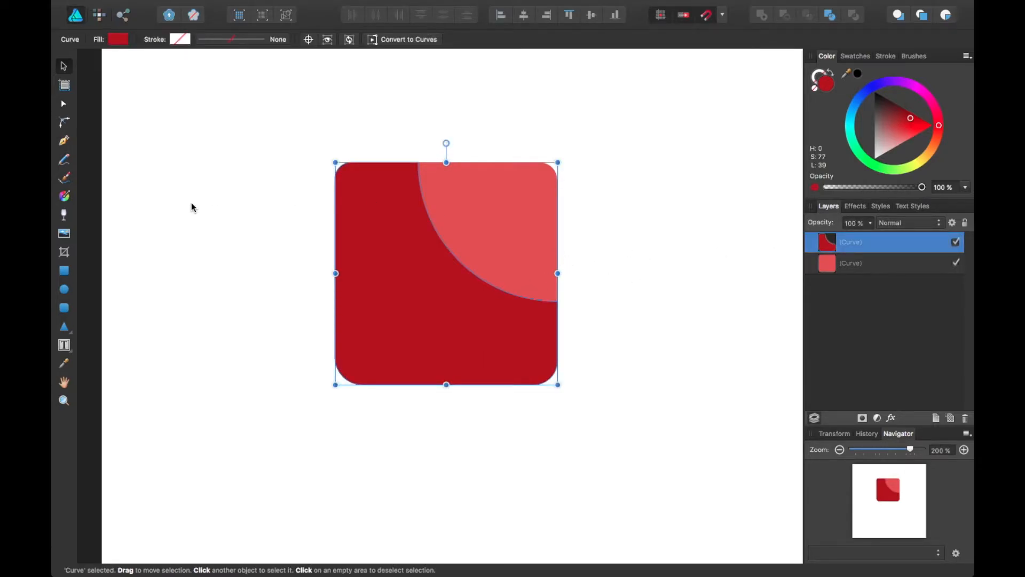
{"action": "left_click", "coordinate": [177, 209]}
{"action": "key", "text": "super+minus"}
{"action": "key", "text": "super+minus"}
{"action": "key", "text": "super+equal"}
{"action": "key", "text": "super+equal"}
{"action": "key", "text": "super+equal"}
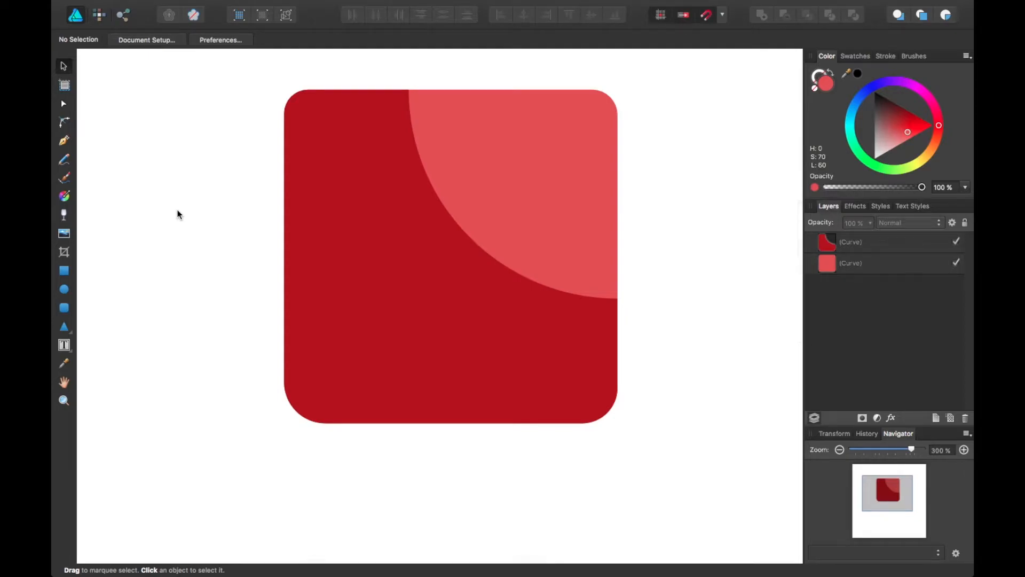
- Draw a light red square below the two-tone square and convert it to curves
{"action": "scroll", "coordinate": [224, 215], "scroll_direction": "down", "scroll_amount": 5}
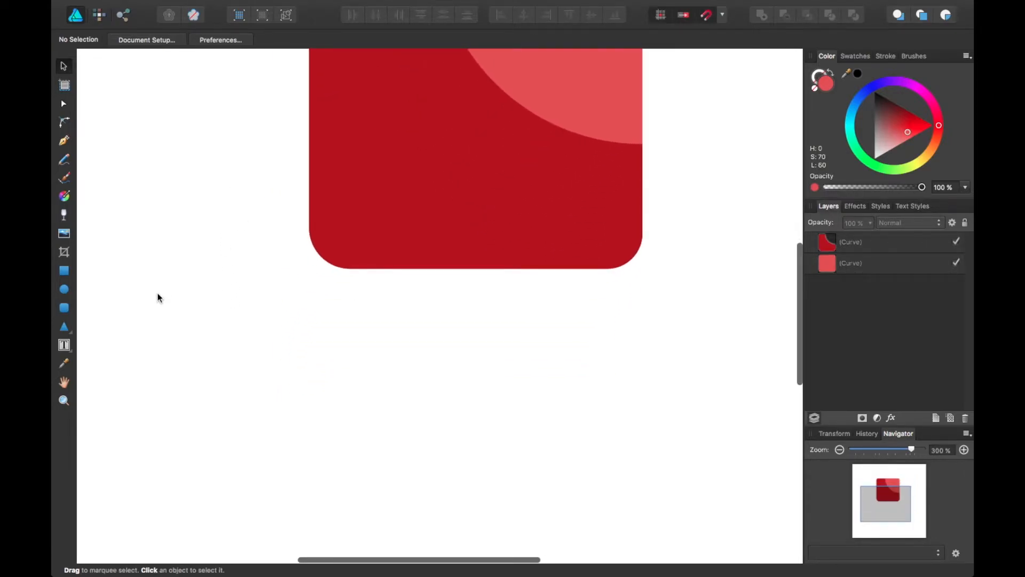
{"action": "left_click", "coordinate": [64, 271]}
{"action": "left_click_drag", "start_coordinate": [210, 298], "coordinate": [409, 497]}
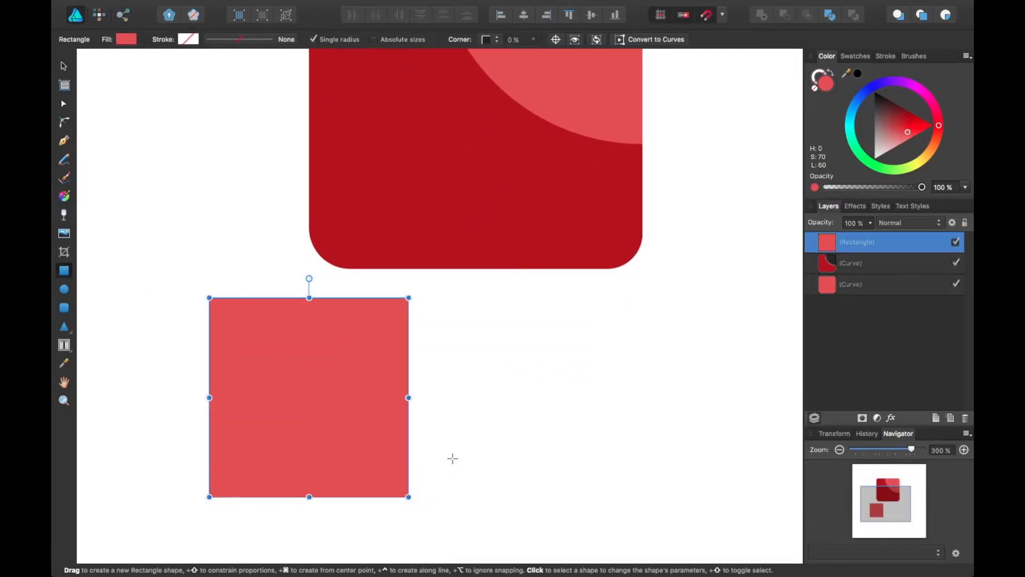
{"action": "key", "text": "v"}
{"action": "left_click", "coordinate": [656, 39]}
- Centre the new curve roughly beneath the two-tone square and round its upper-left corner across most of its side with the Corner tool
{"action": "left_click", "coordinate": [463, 348]}
{"action": "left_click_drag", "start_coordinate": [397, 373], "coordinate": [546, 374]}
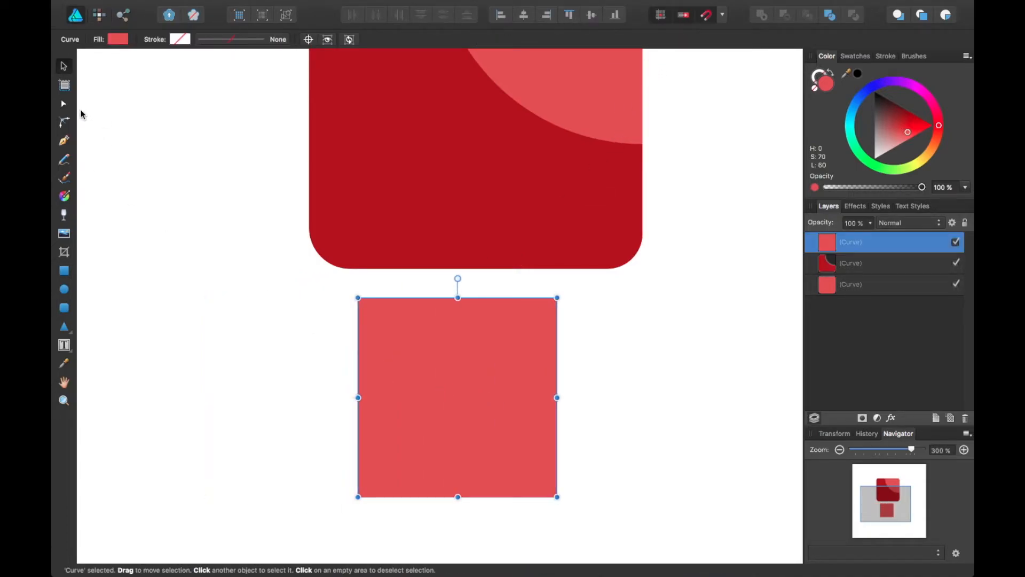
{"action": "left_click", "coordinate": [64, 122]}
{"action": "left_click_drag", "start_coordinate": [358, 298], "coordinate": [517, 456]}
{"action": "key", "text": "v"}
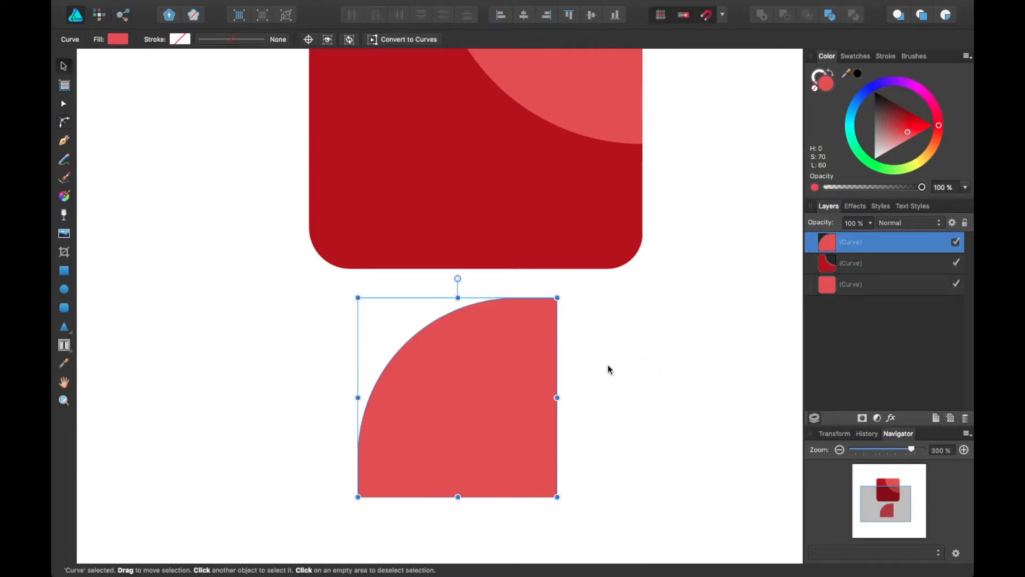
- Move the light red rounded curve to the lower left of the two-tone square and deselect it
{"action": "left_click", "coordinate": [608, 385]}
{"action": "scroll", "coordinate": [596, 404], "scroll_direction": "down", "scroll_amount": 1}
{"action": "mouse_move", "coordinate": [511, 398]}
{"action": "left_mouse_down"}
{"action": "mouse_move", "coordinate": [395, 423]}
{"action": "mouse_move", "coordinate": [516, 380]}
{"action": "left_mouse_up"}
{"action": "left_click", "coordinate": [487, 405]}
{"action": "left_click", "coordinate": [394, 381]}
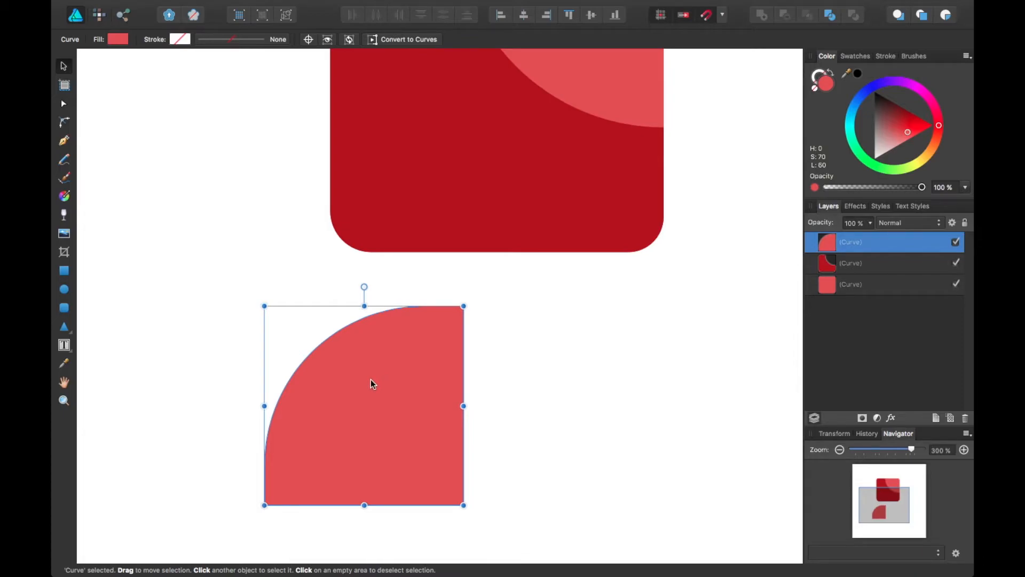
{"action": "left_click", "coordinate": [596, 332]}
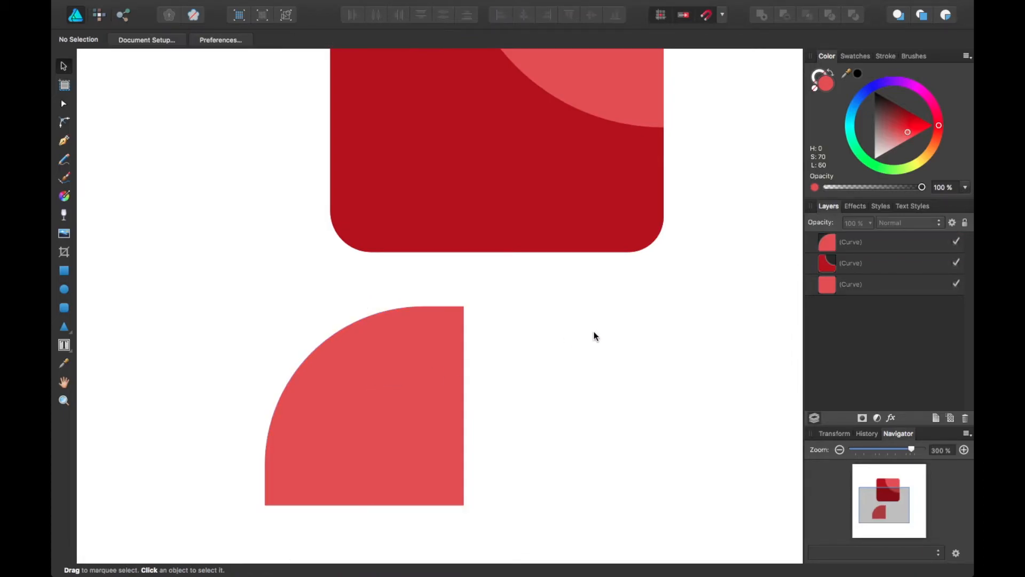
- Inspect the nodes of the light red rounded curve with the Node tool
{"action": "left_click", "coordinate": [416, 366]}
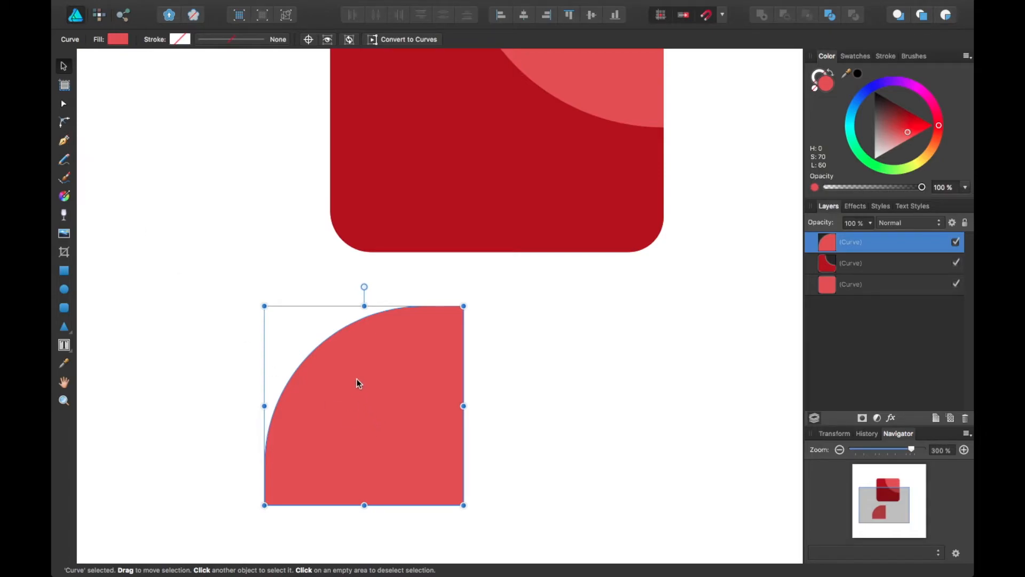
{"action": "key", "text": "a"}
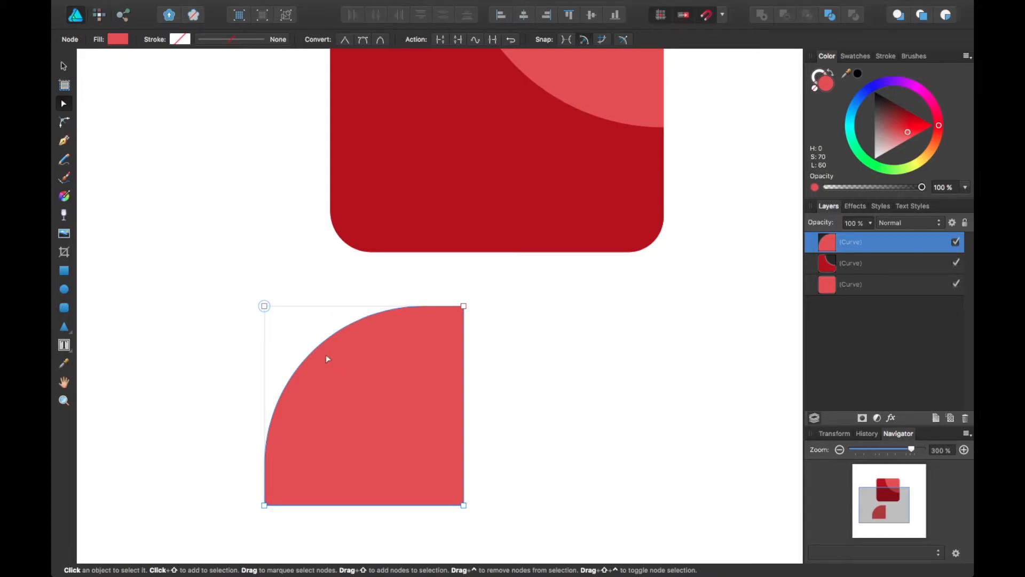
{"action": "mouse_move", "coordinate": [463, 306]}
{"action": "left_mouse_down"}
{"action": "mouse_move", "coordinate": [442, 335]}
{"action": "mouse_move", "coordinate": [506, 314]}
{"action": "mouse_move", "coordinate": [442, 314]}
{"action": "mouse_move", "coordinate": [464, 306]}
{"action": "left_mouse_up"}
{"action": "left_click", "coordinate": [553, 324]}
{"action": "key", "text": "v"}
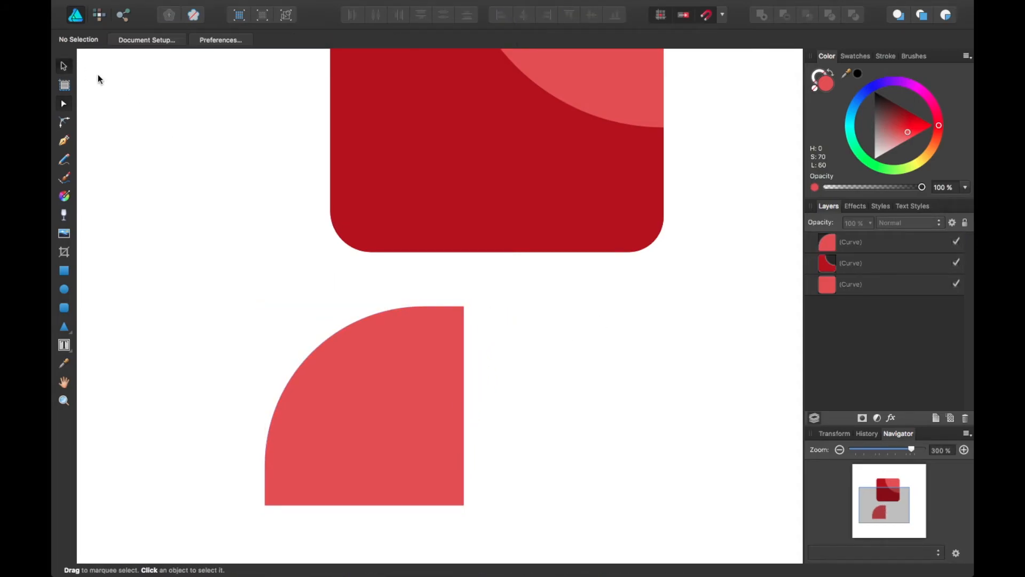
- Move the light red rounded curve to the lower right of the two-tone square and show the dark red curve's nodes
{"action": "scroll", "coordinate": [183, 310], "scroll_direction": "up", "scroll_amount": 5}
{"action": "key", "text": "super+minus"}
{"action": "key", "text": "super+minus"}
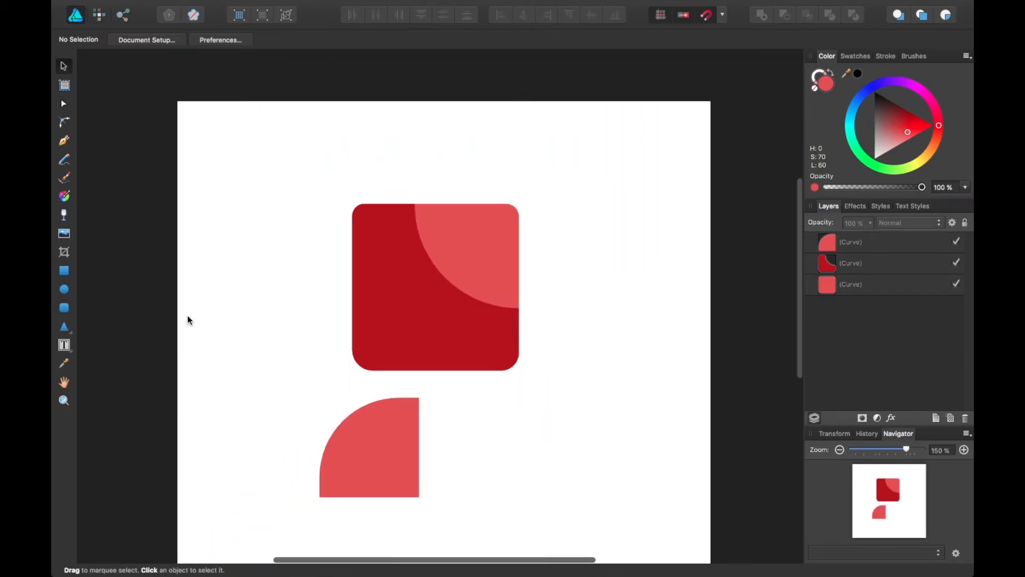
{"action": "left_click_drag", "start_coordinate": [395, 427], "coordinate": [588, 406]}
{"action": "left_click", "coordinate": [591, 322]}
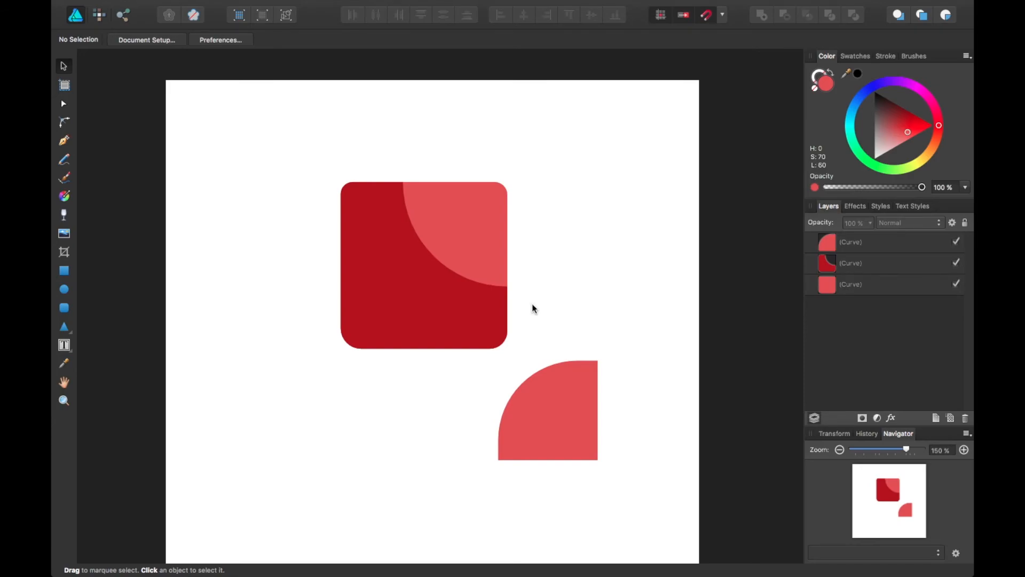
{"action": "left_click", "coordinate": [422, 304]}
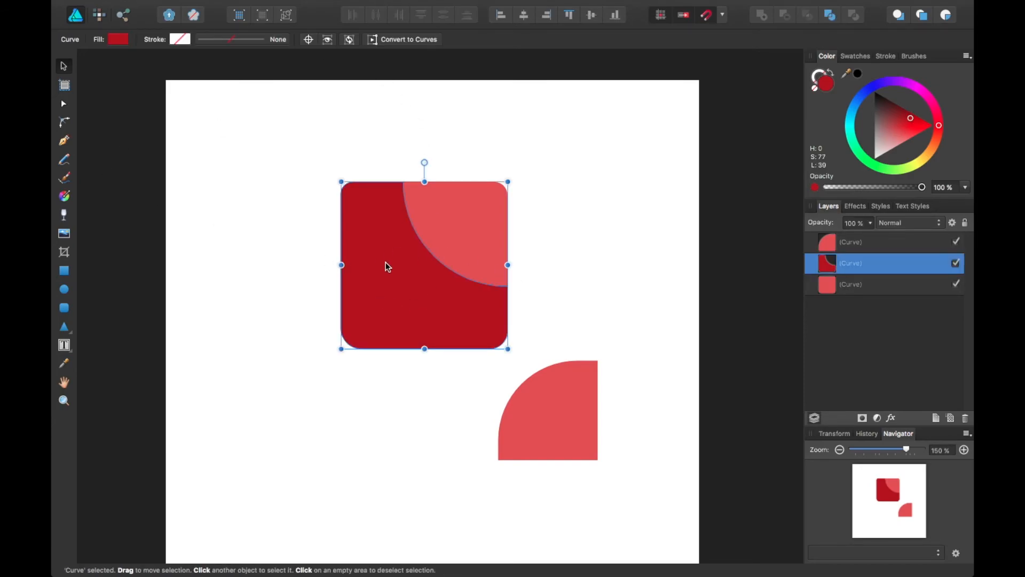
{"action": "key", "text": "a"}
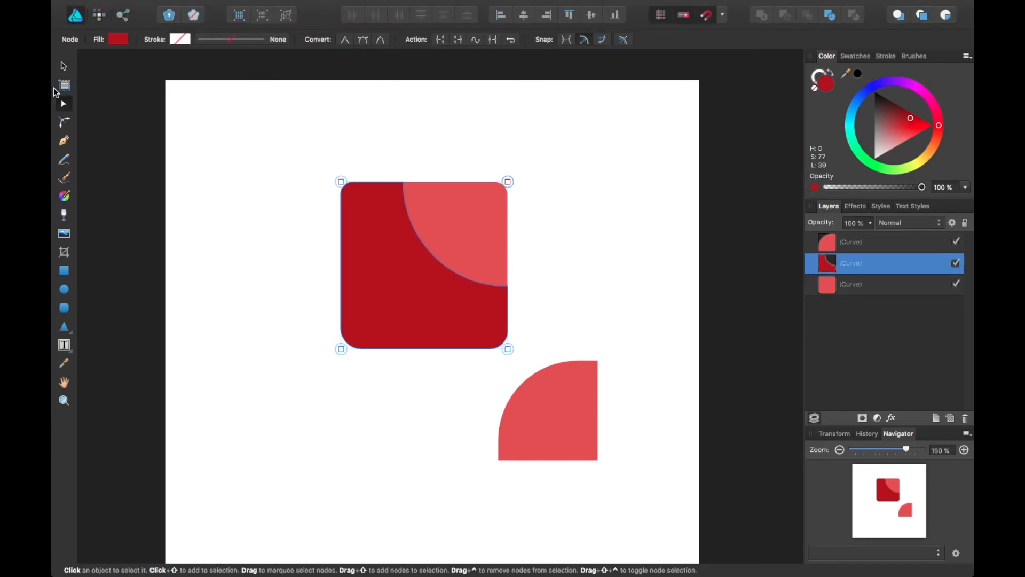
- Draw a light red square in the page's upper-left area and give it Rounded corners
{"action": "key", "text": "m"}
{"action": "mouse_move", "coordinate": [180, 103]}
{"action": "left_mouse_down"}
{"action": "mouse_move", "coordinate": [280, 220]}
{"action": "mouse_move", "coordinate": [338, 252]}
{"action": "mouse_move", "coordinate": [325, 246]}
{"action": "left_mouse_up"}
{"action": "left_click", "coordinate": [494, 40]}
{"action": "left_click", "coordinate": [492, 52]}
{"action": "left_click", "coordinate": [520, 39]}
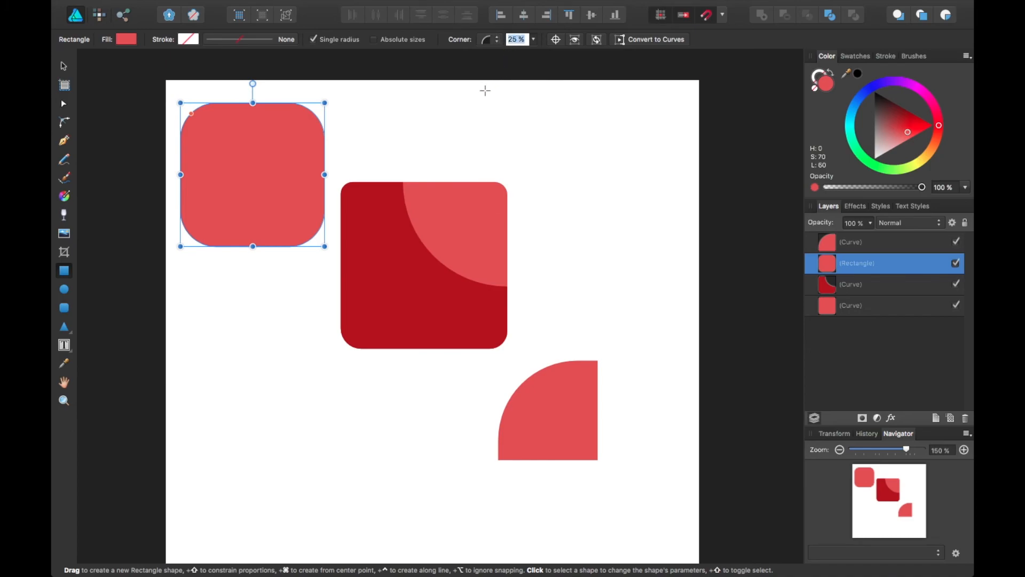